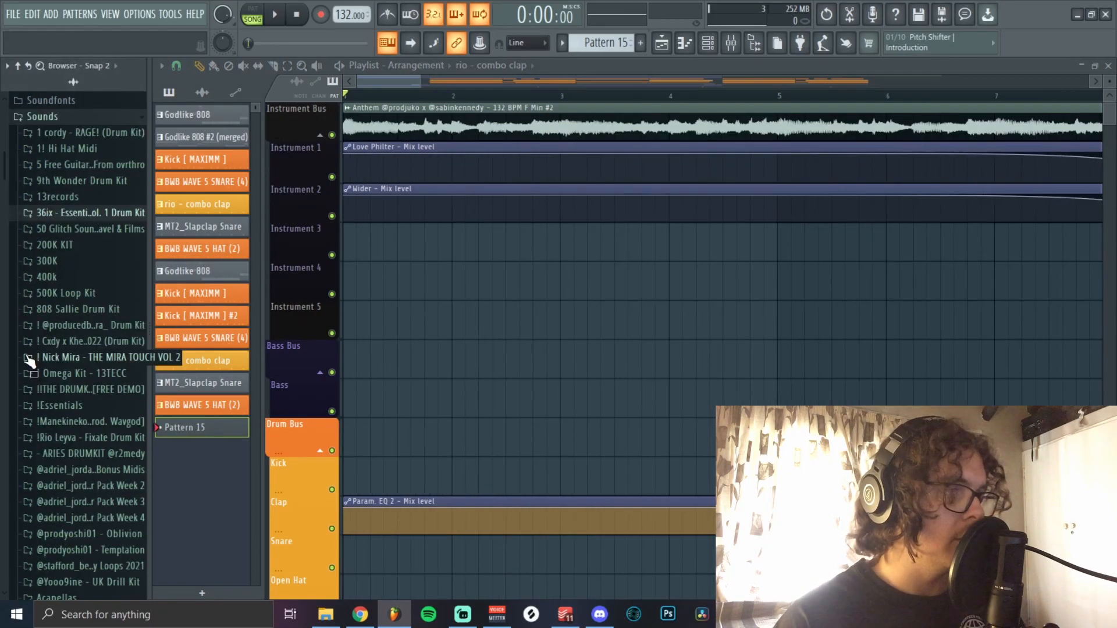
Open the Community Placement Pack Vol 3 (Producergrind) folder in the sound library and look through its loops
scroll(56, 384, "down", 5)
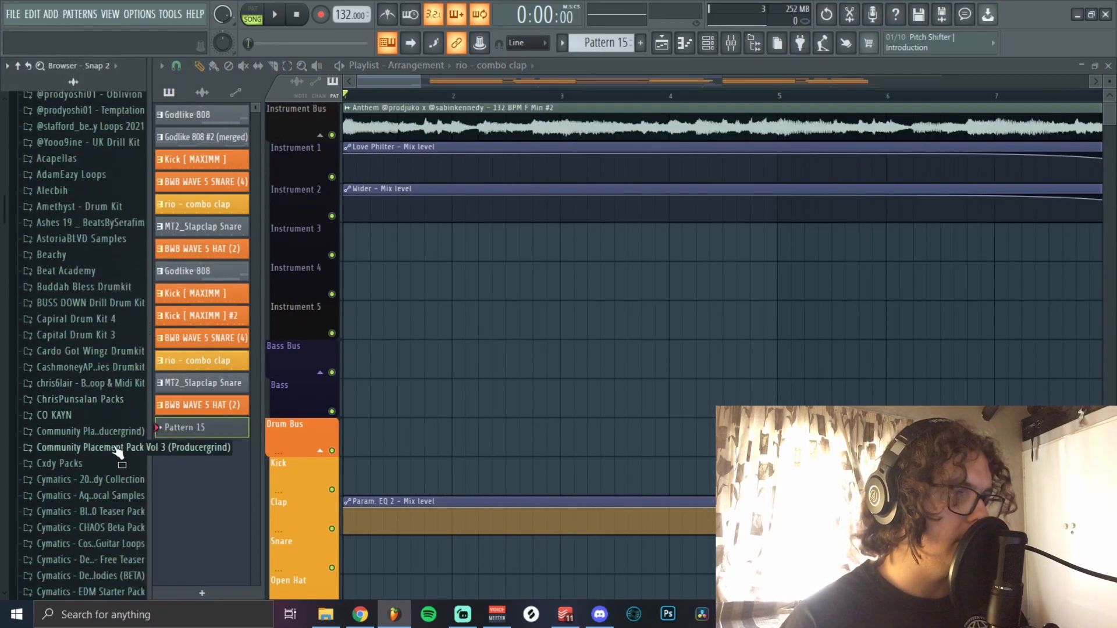
left_click(118, 449)
scroll(88, 149, "up", 2)
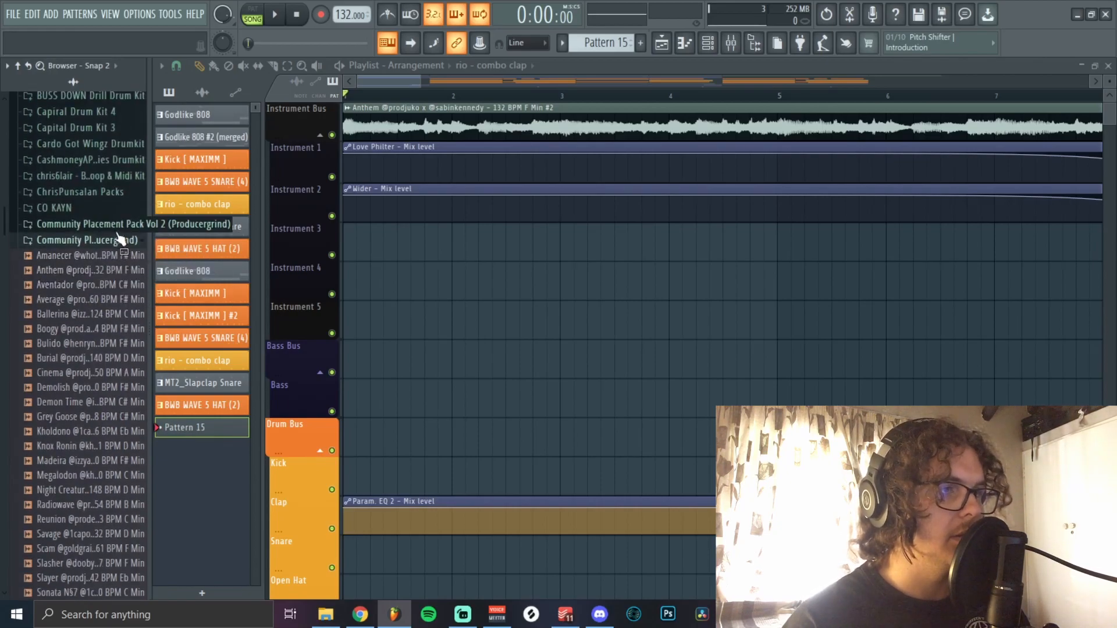
scroll(117, 244, "down", 2)
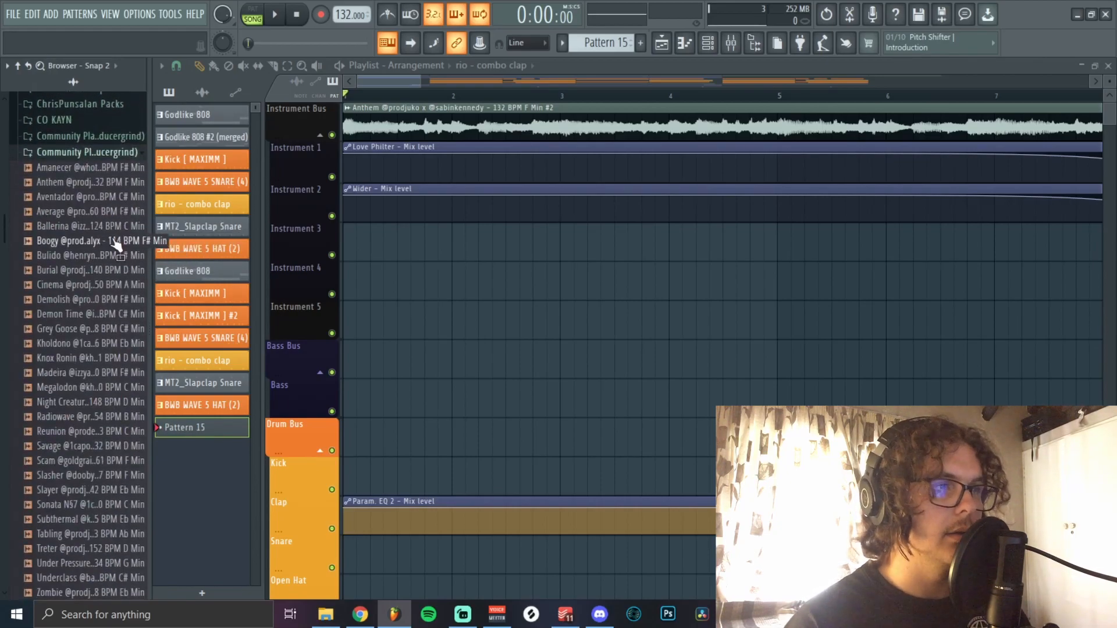
scroll(76, 324, "down", 2)
scroll(76, 330, "up", 3)
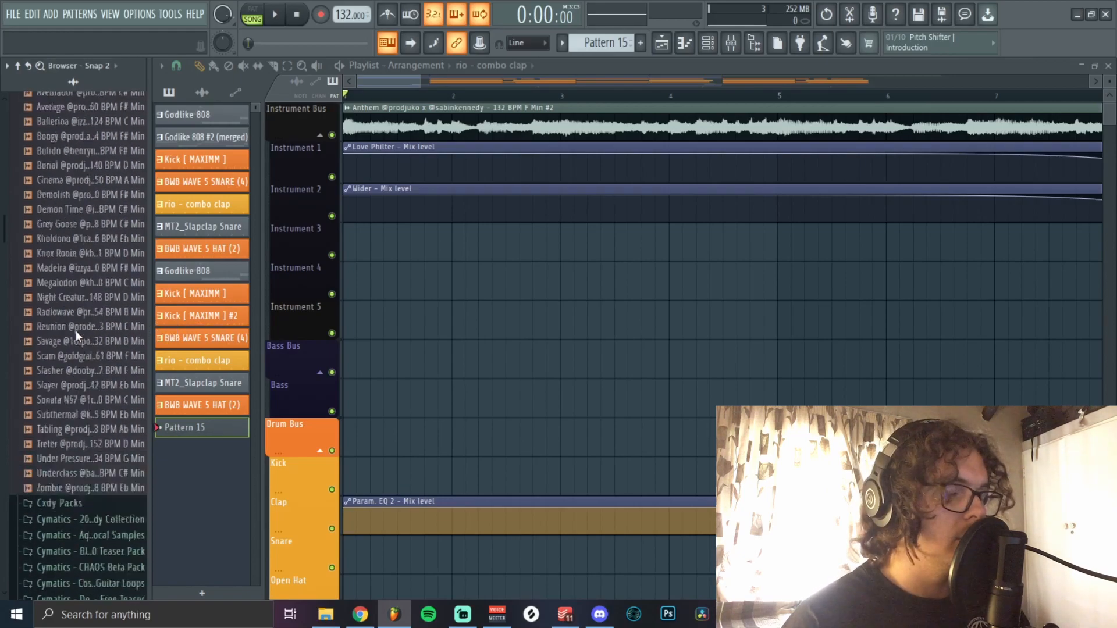
scroll(371, 251, "down", 2)
scroll(374, 253, "down", 2)
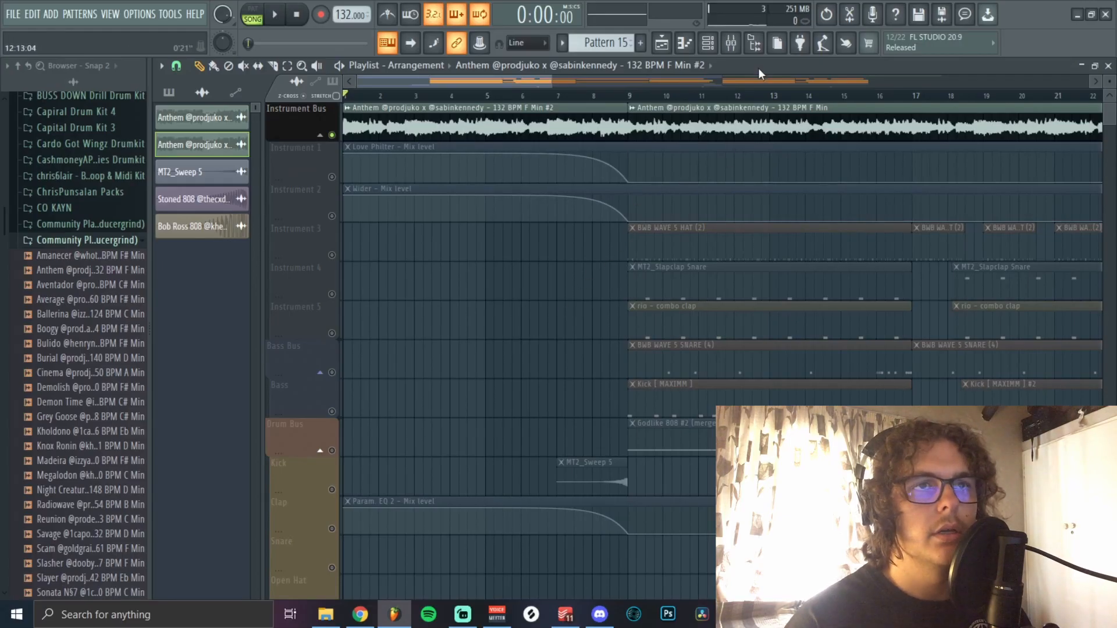
Open the mixer and inspect the Wider effect on the Instrument 1 track
left_click(731, 42)
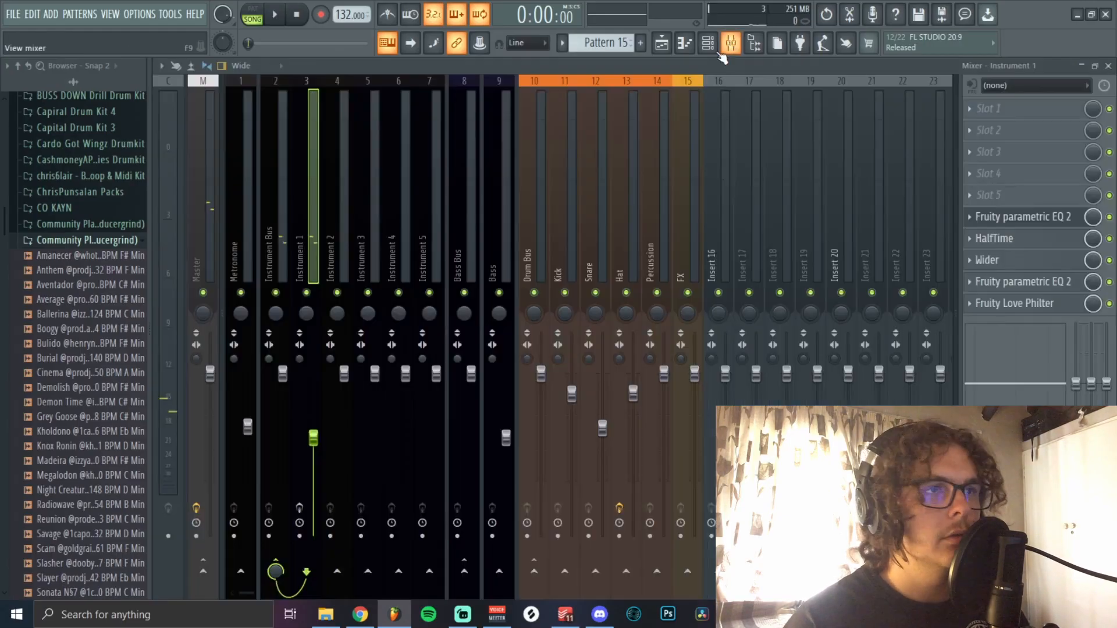
left_click(1013, 282)
left_click(1012, 281)
left_click(1010, 260)
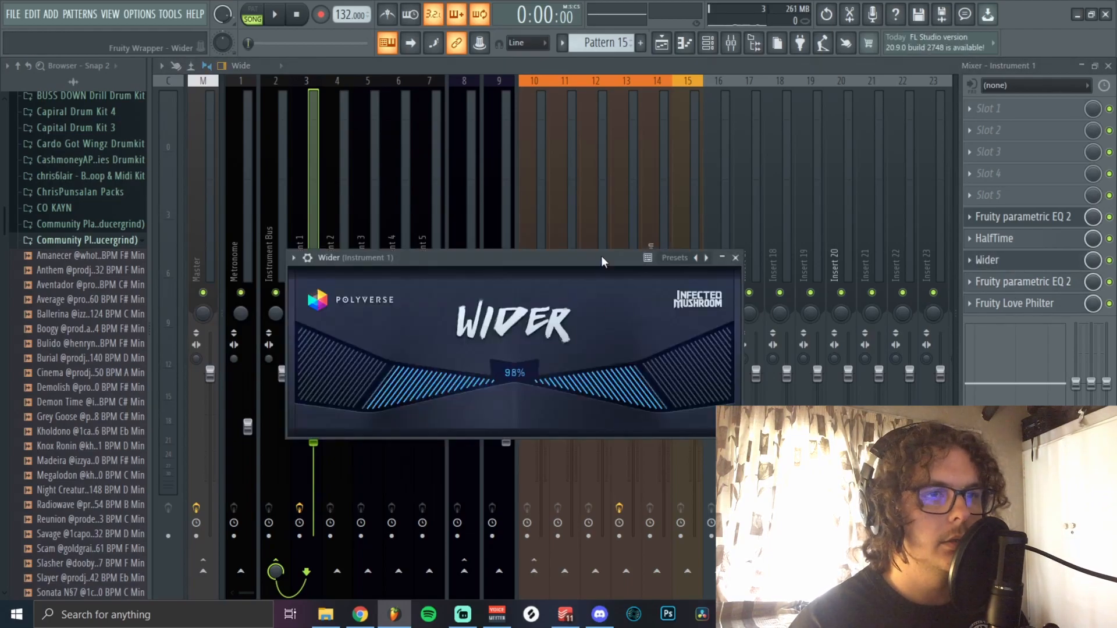
left_click_drag(602, 256, 601, 215)
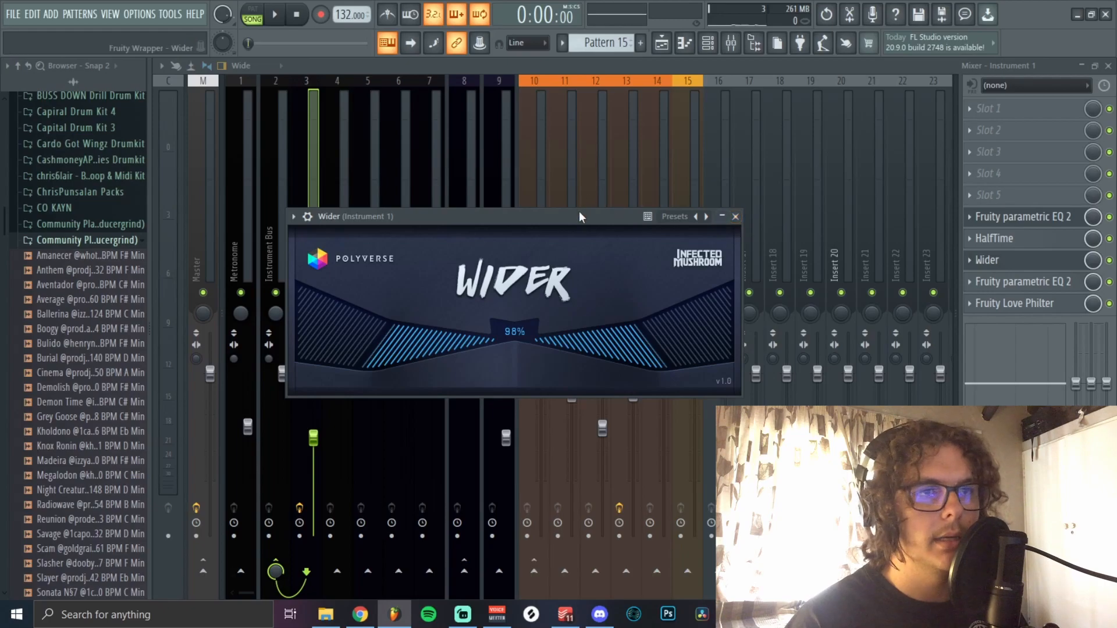
left_click_drag(579, 212, 593, 187)
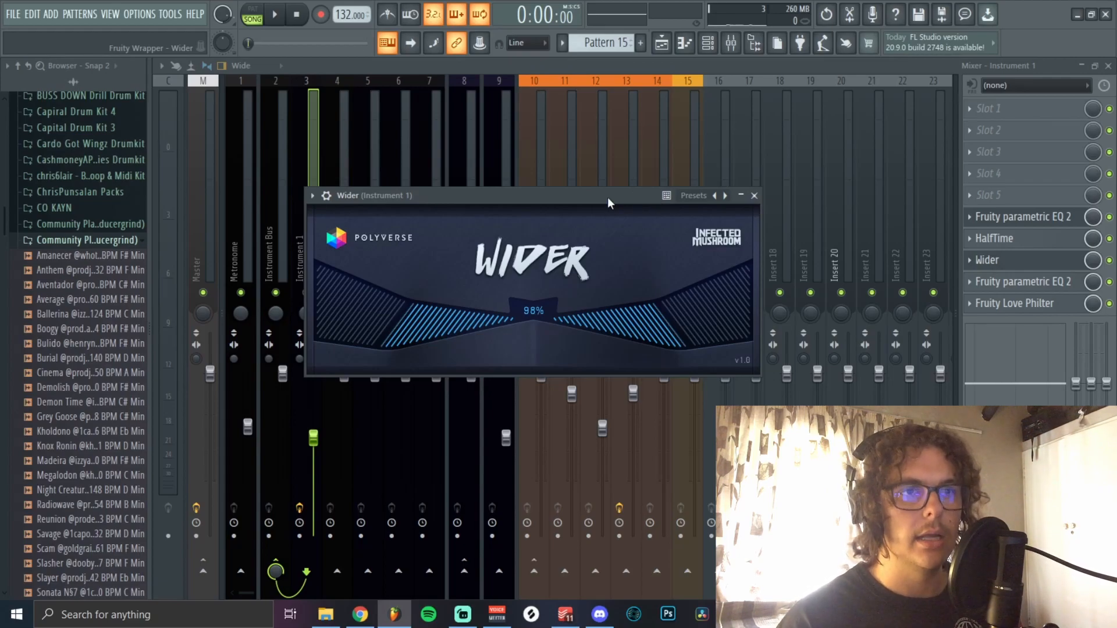
Inspect the Fruity parametric EQ 2 and Fruity Love Philter effects on Instrument 1, ending with the effect window closed
left_click(1032, 283)
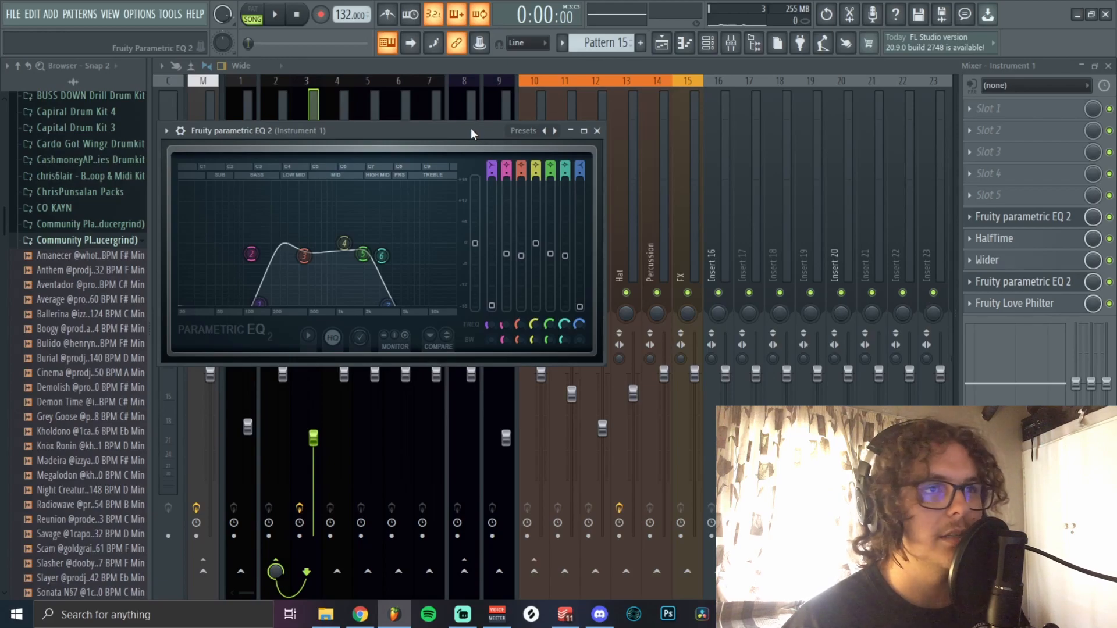
left_click(1027, 305)
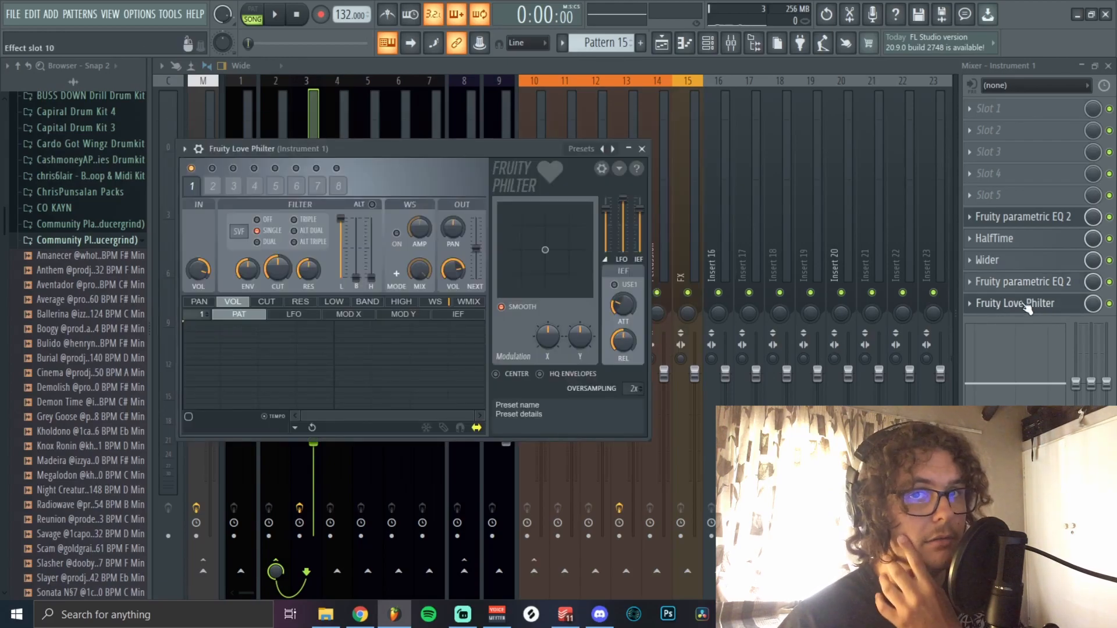
left_click(1041, 219)
left_click(1041, 220)
left_click(1036, 227)
left_click_drag(462, 360, 465, 366)
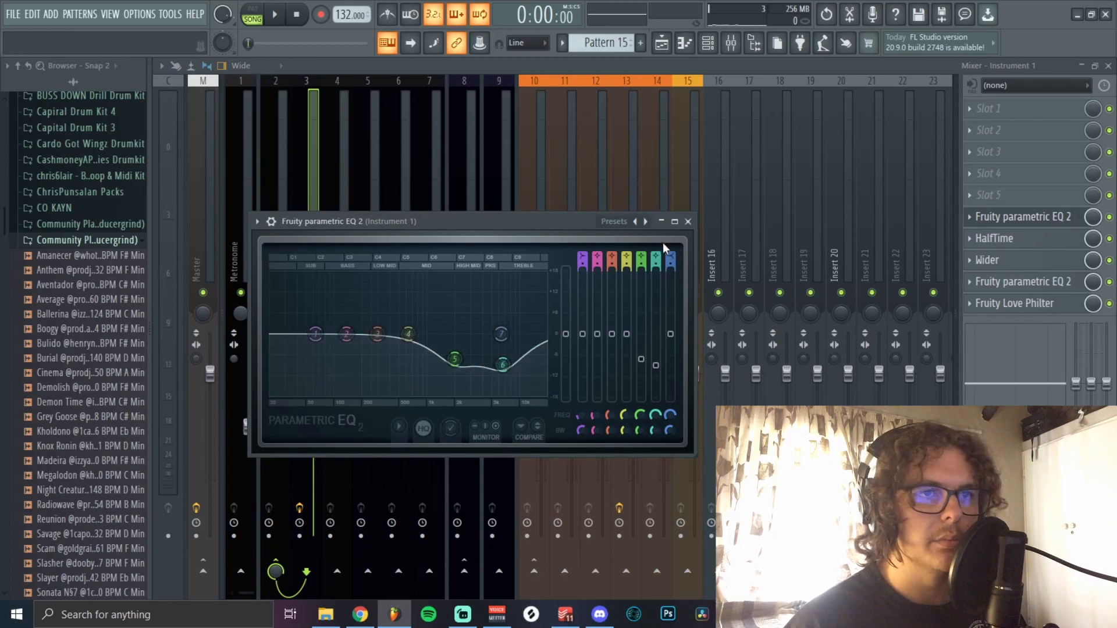
left_click(687, 222)
Return to the playlist and set the channel pitch of the first Anthem loop clip to +1200 cents
key("F5")
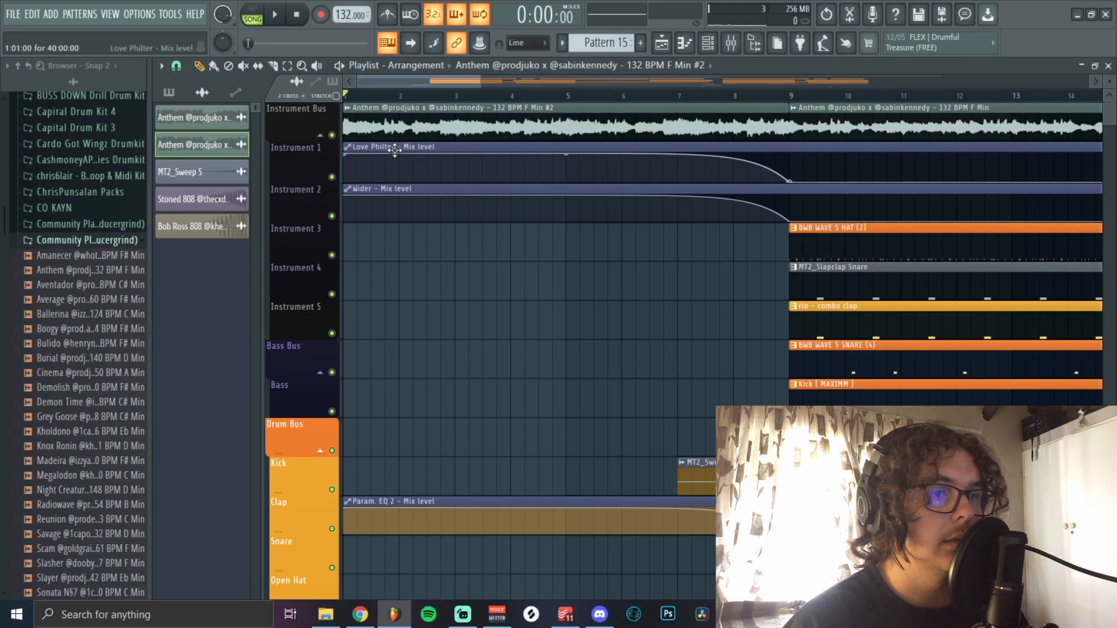
scroll(461, 357, "down", 3)
scroll(550, 416, "up", 3)
scroll(524, 429, "down", 2)
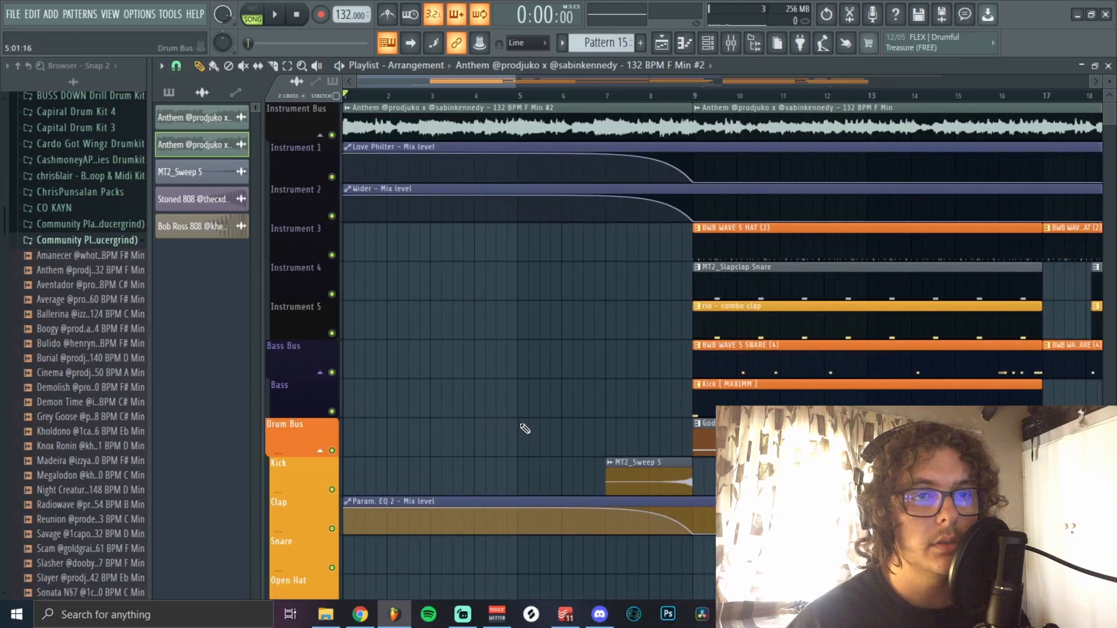
scroll(461, 324, "down", 1)
scroll(461, 344, "down", 3)
scroll(415, 361, "up", 2)
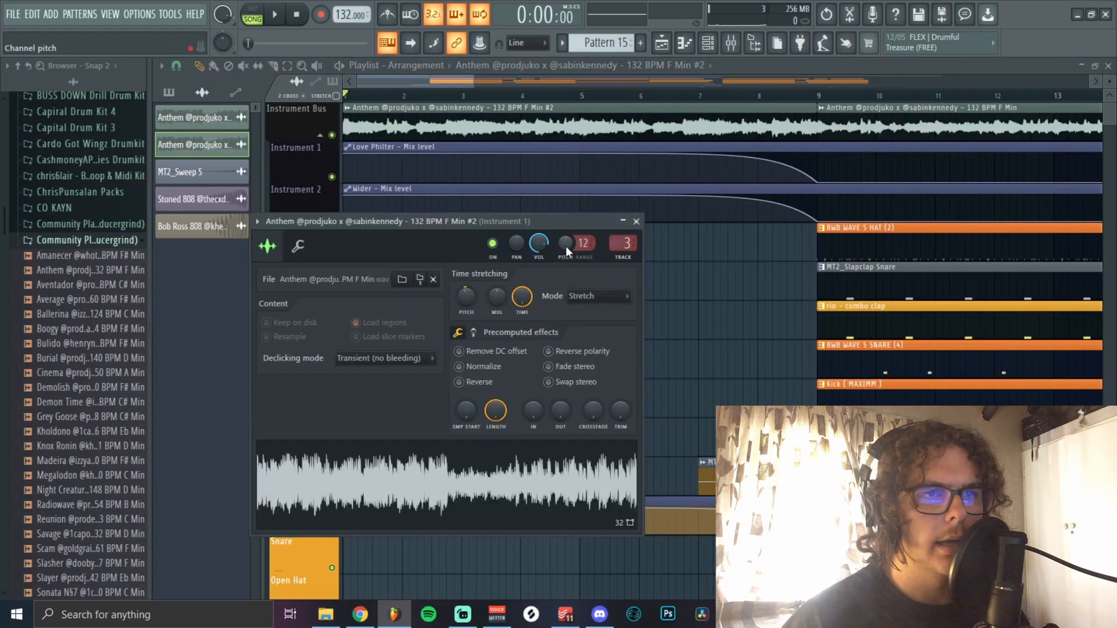
left_click(566, 247)
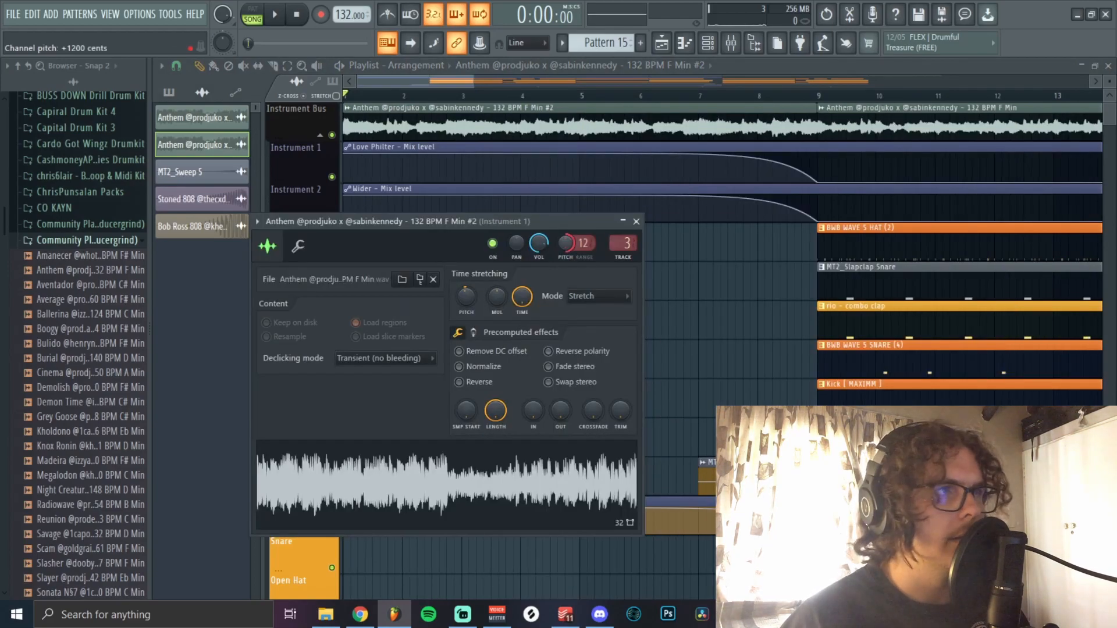
left_click_drag(549, 222, 522, 166)
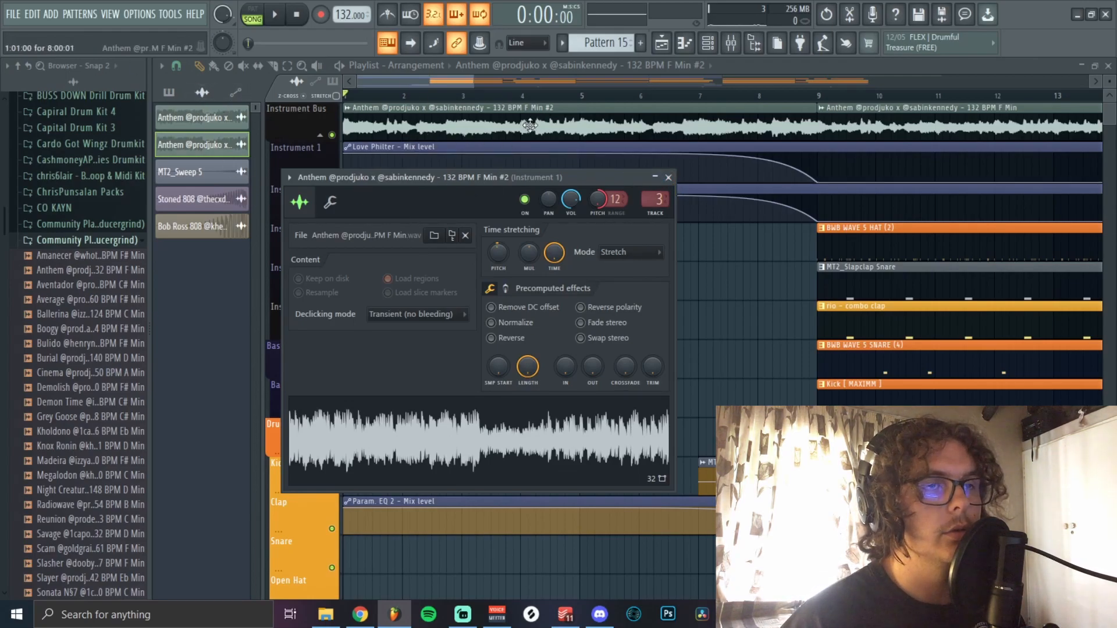
left_click_drag(616, 178, 646, 184)
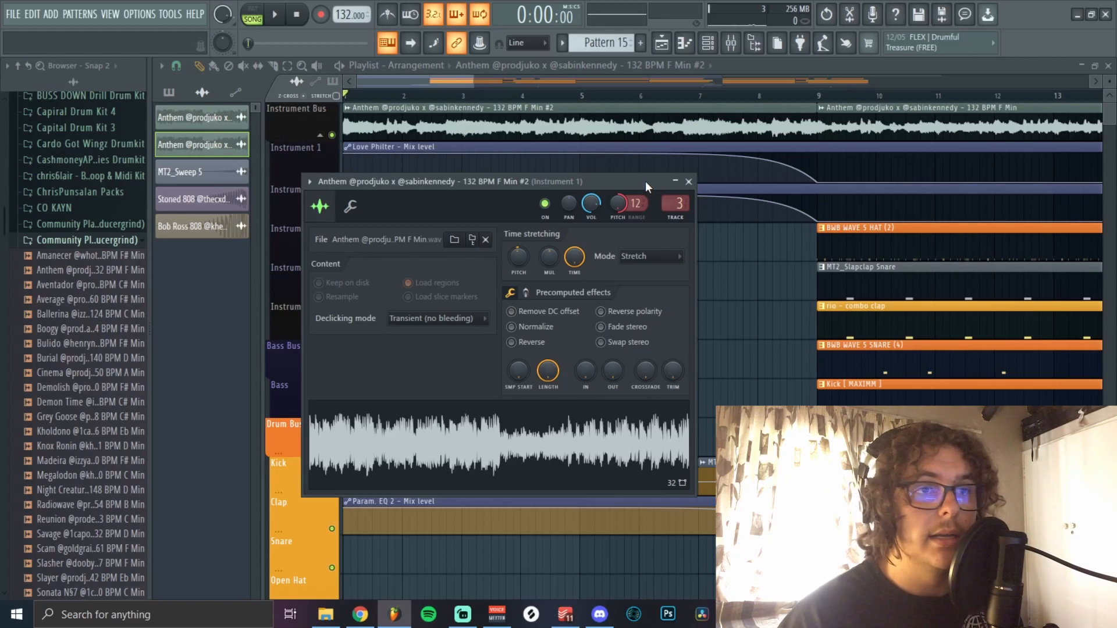
left_click_drag(574, 183, 578, 151)
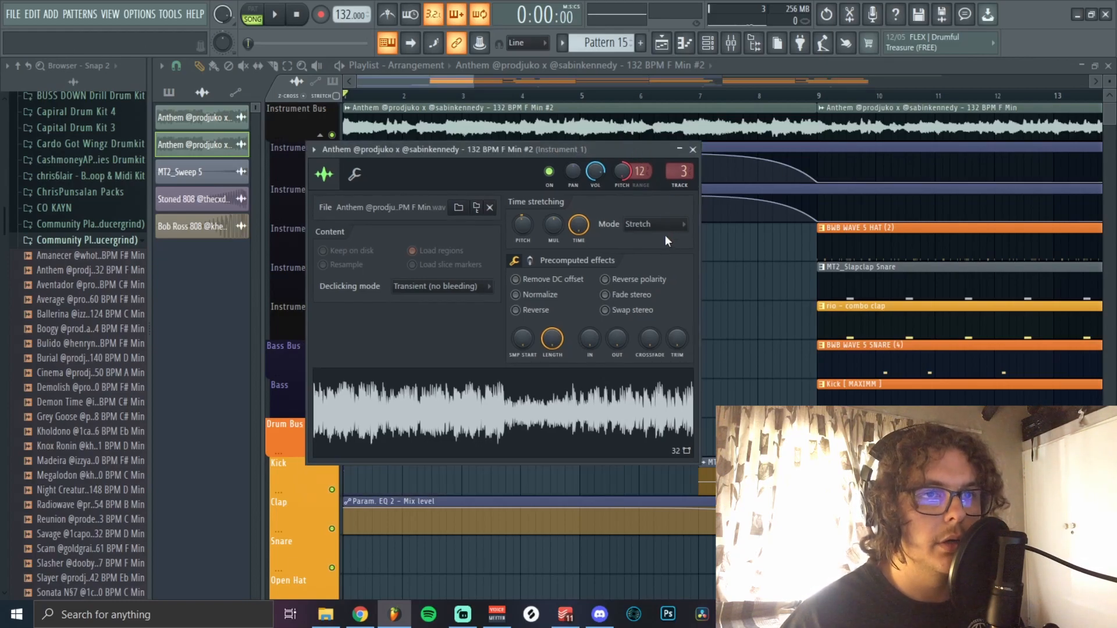
Check the Anthem loop's time-stretching mode and channel pitch, and close its channel settings
left_click(666, 229)
left_click(638, 275)
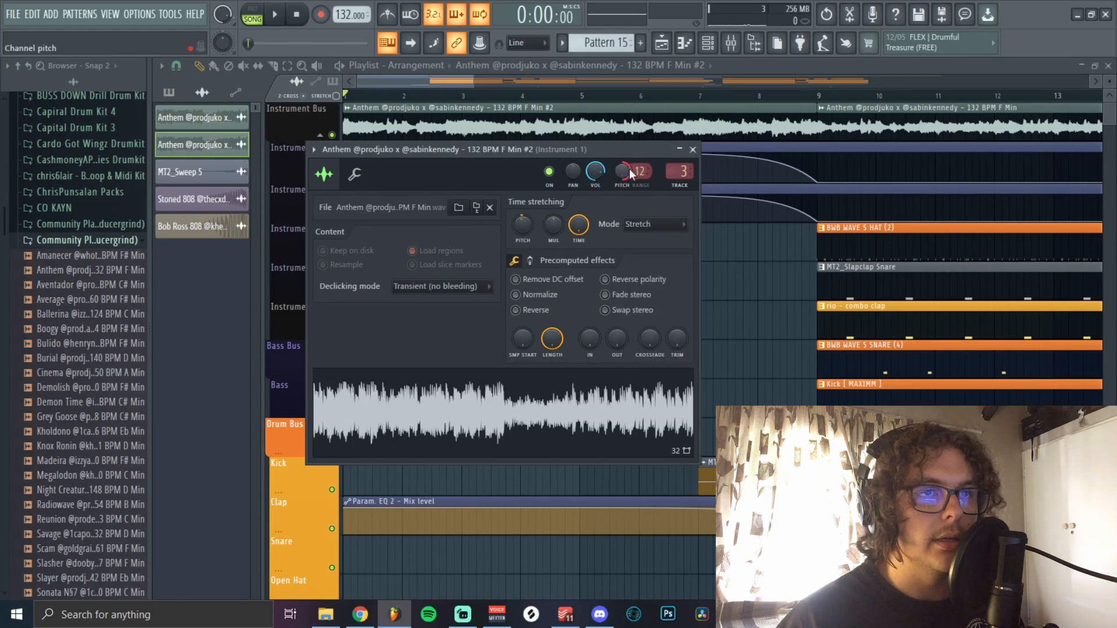
left_click_drag(629, 169, 630, 139)
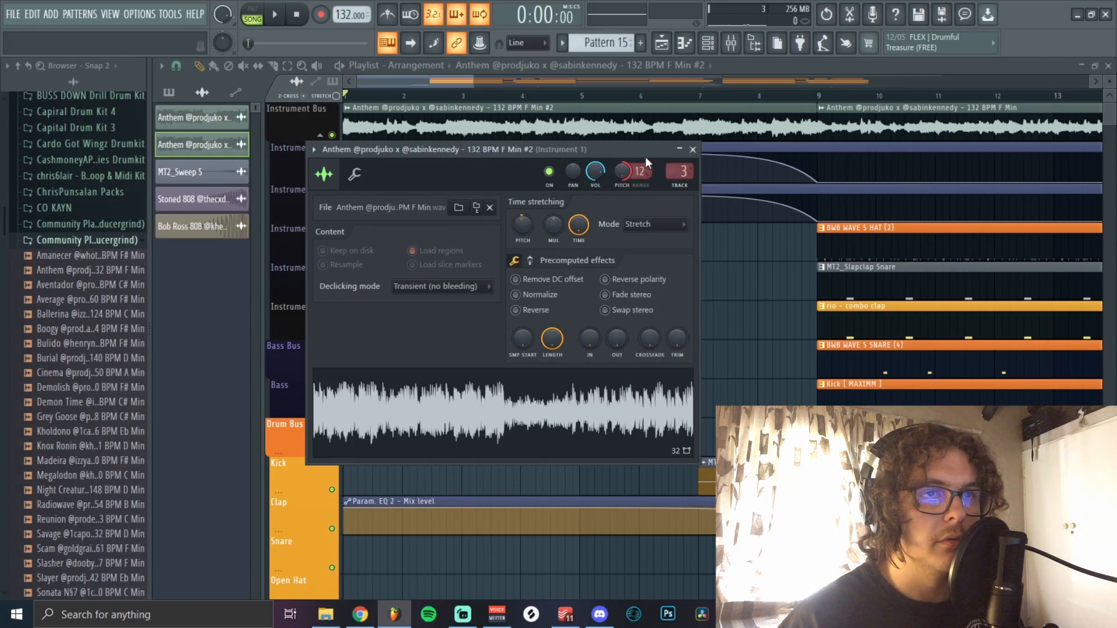
key("Escape")
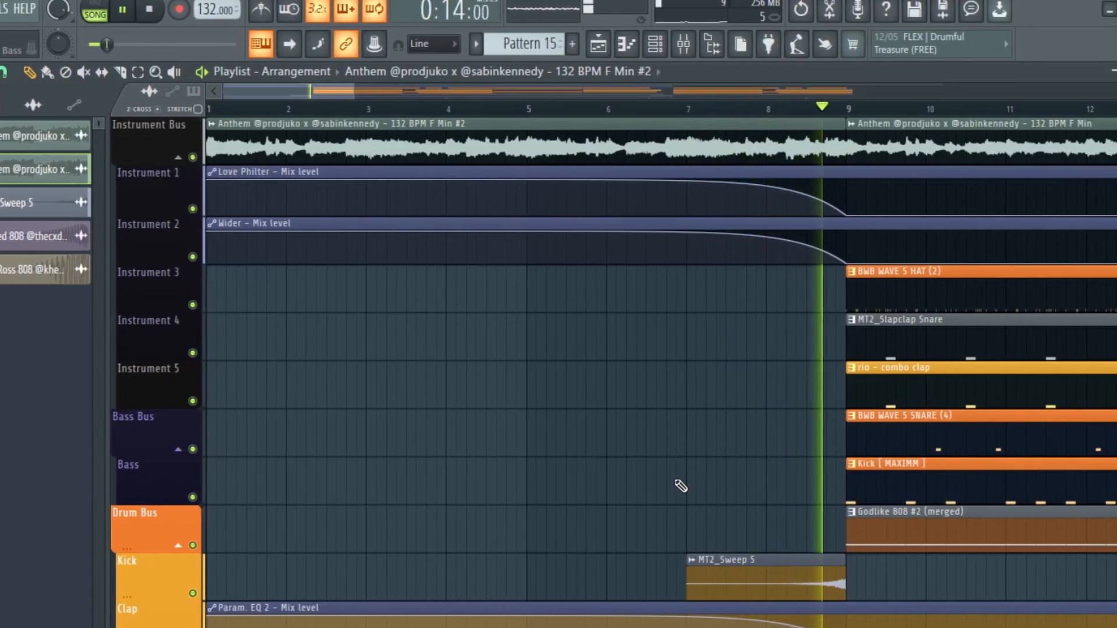
Solo the Instrument 3 track that holds the hi-hat clips in the playlist
scroll(364, 364, "up", 3)
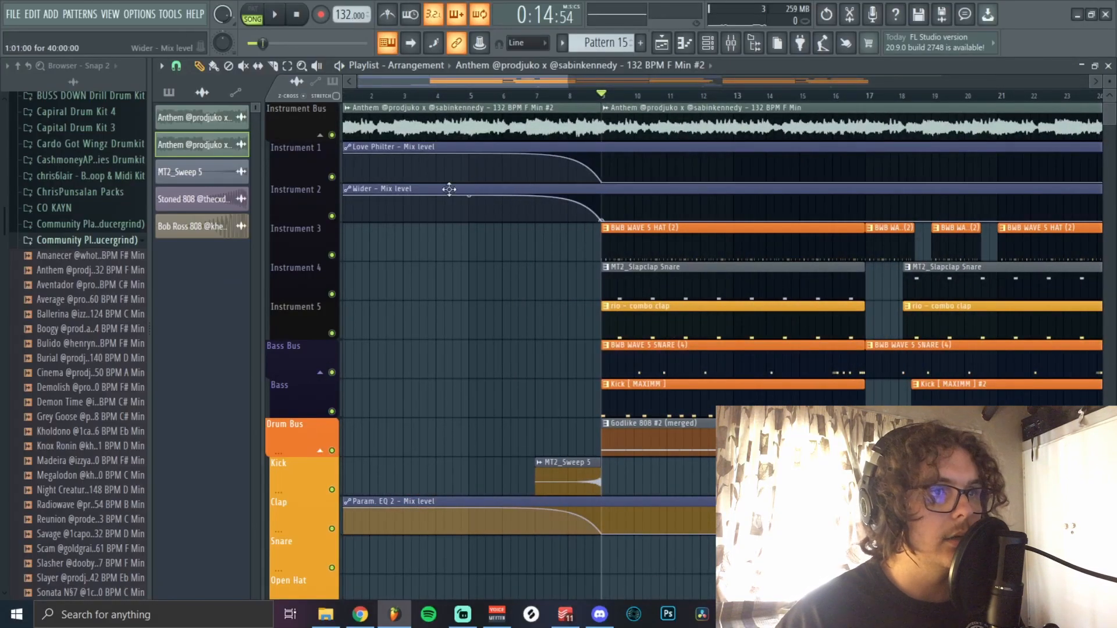
scroll(409, 341, "down", 3)
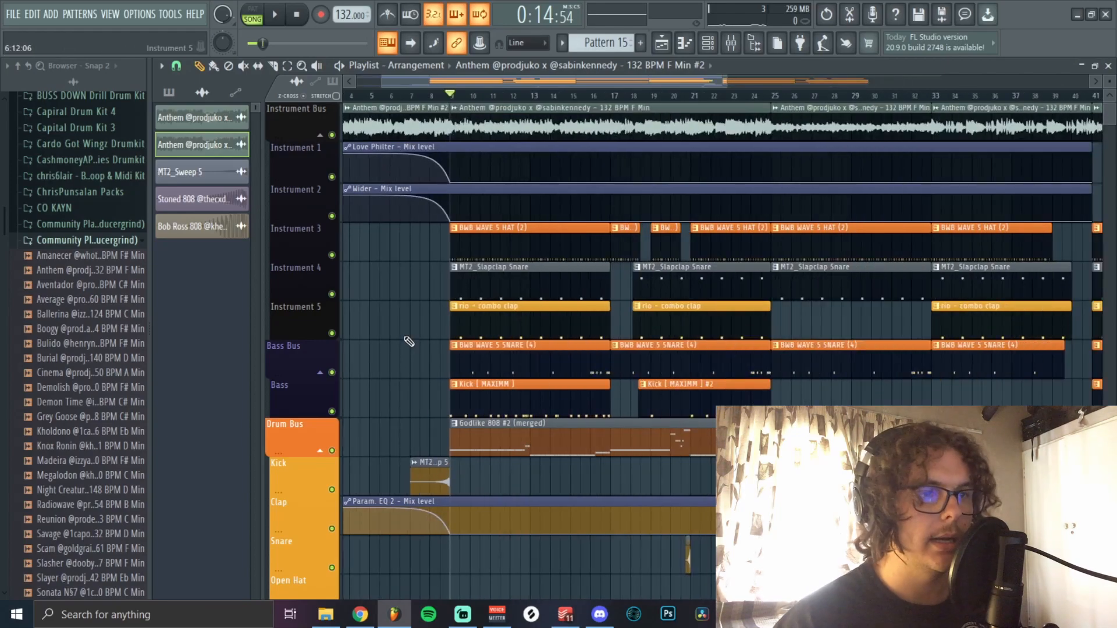
scroll(409, 342, "up", 3)
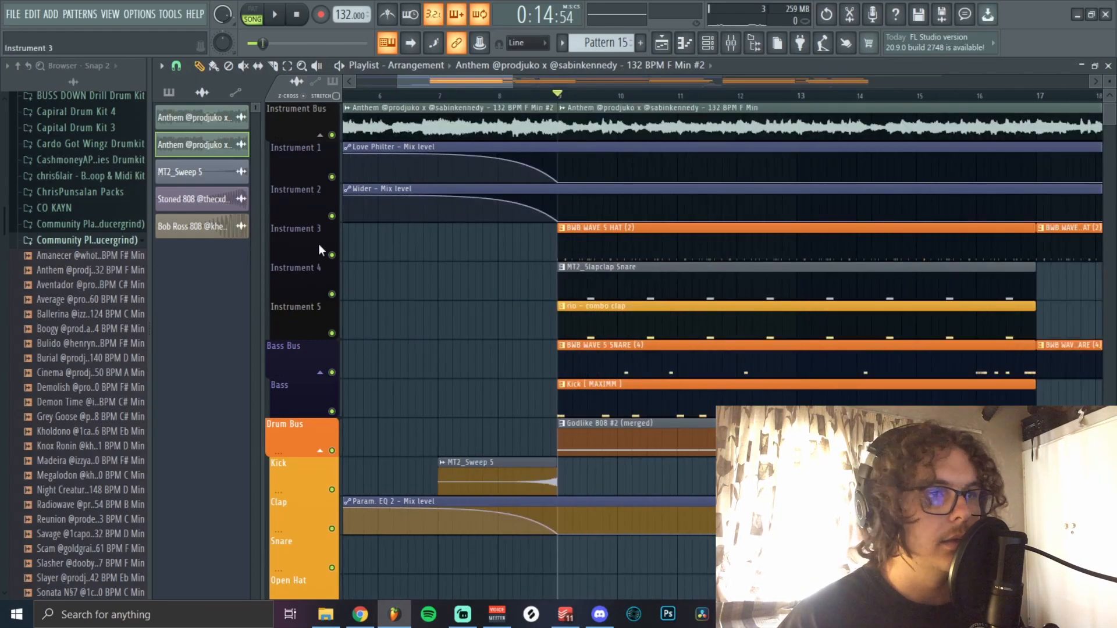
right_click(332, 255)
Open the BWB WAVE 5 HAT (2) pattern in the piano roll and examine its notes and velocities
double_click(693, 242)
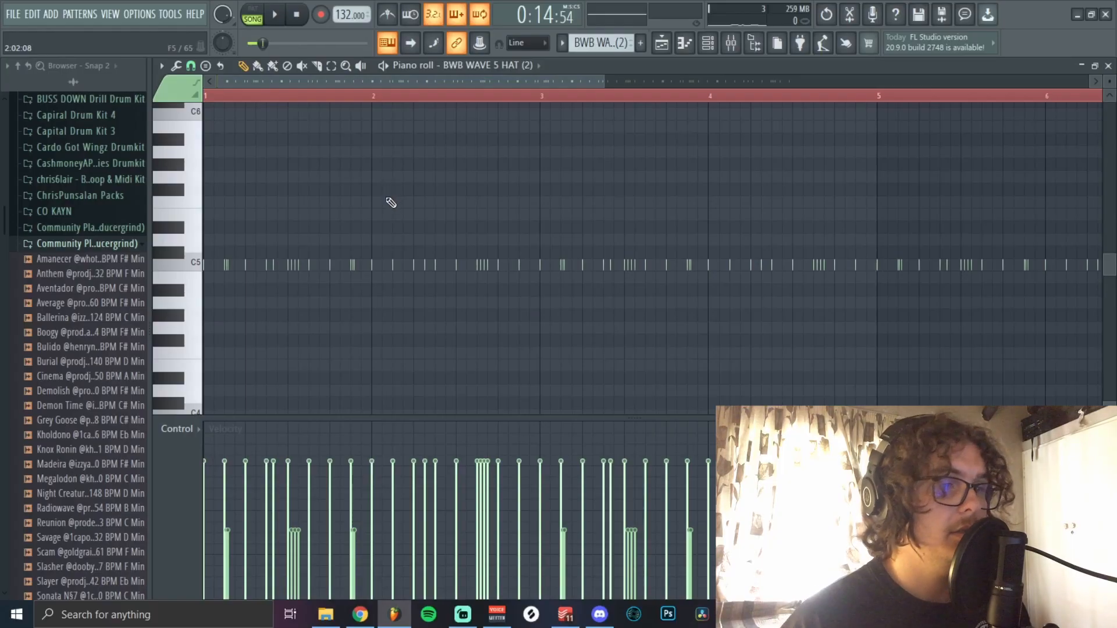
scroll(522, 349, "down", 1)
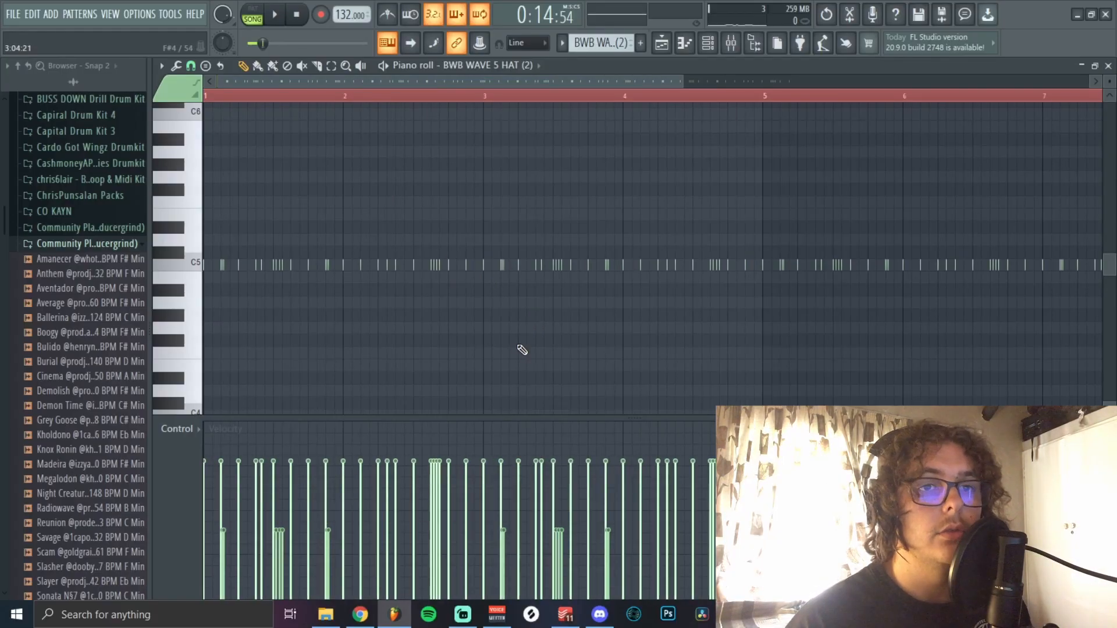
scroll(531, 347, "down", 2)
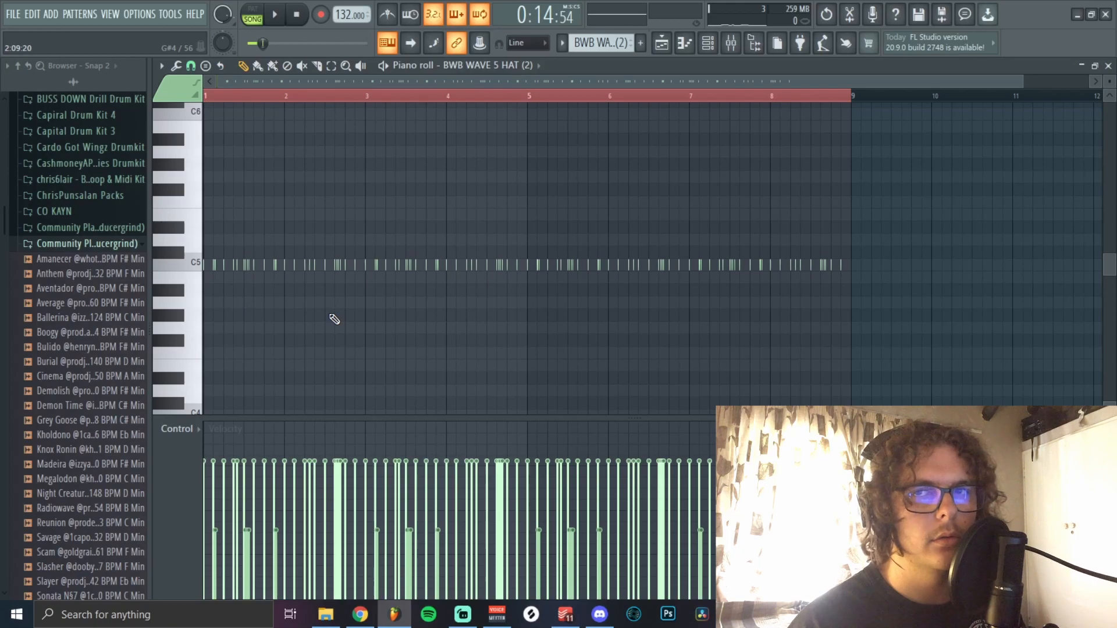
scroll(378, 323, "down", 1)
left_click_drag(878, 222, 1052, 344)
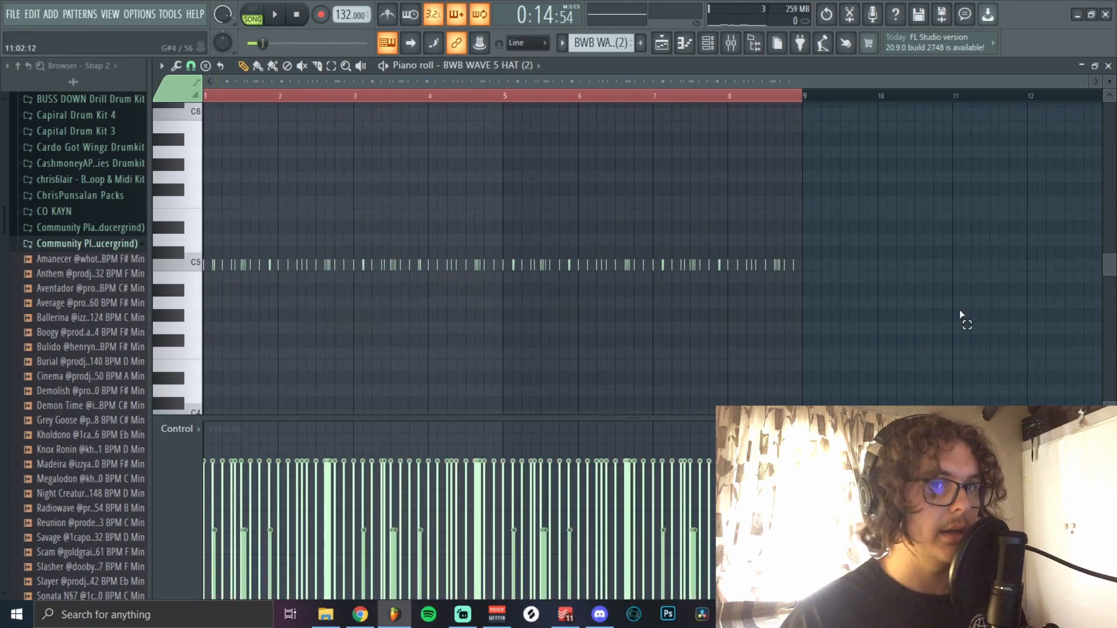
Inspect the Fruity soft clipper on the Hat mixer track and close its window
left_click(663, 43)
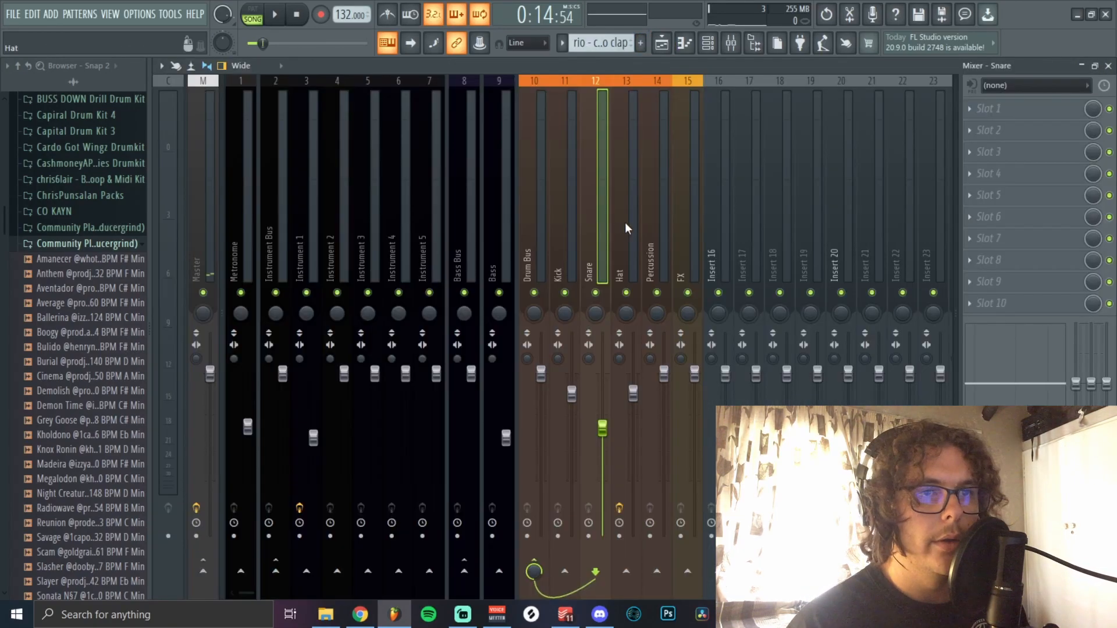
left_click(625, 224)
left_click(1018, 195)
left_click_drag(223, 129, 495, 133)
mouse_move(474, 176)
left_mouse_down()
mouse_move(473, 220)
mouse_move(473, 176)
left_mouse_up()
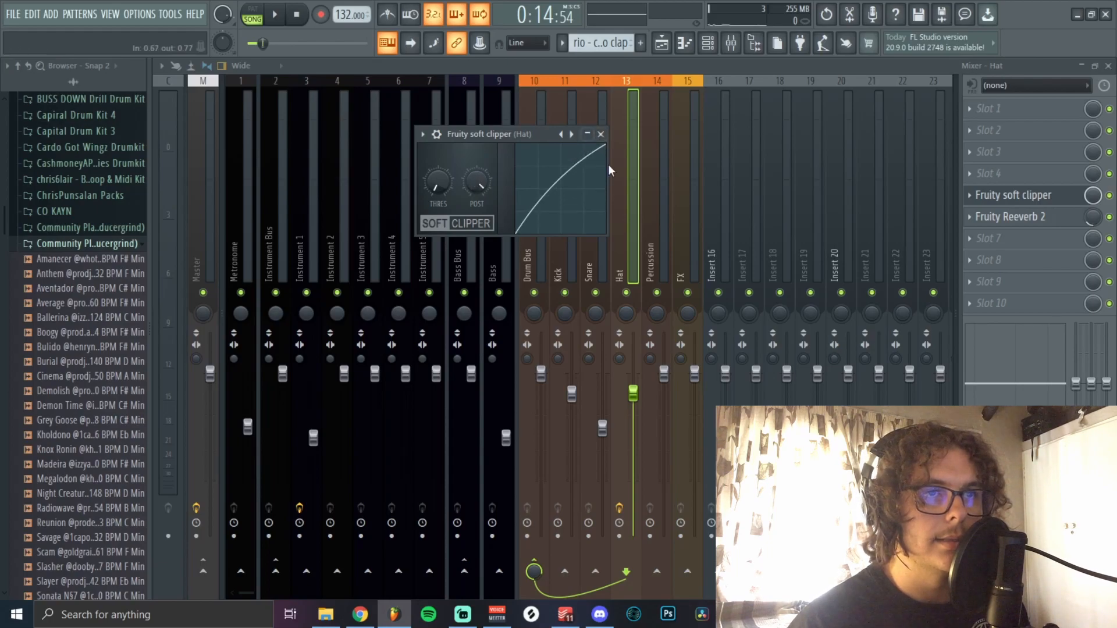
left_click(601, 134)
left_click(600, 135)
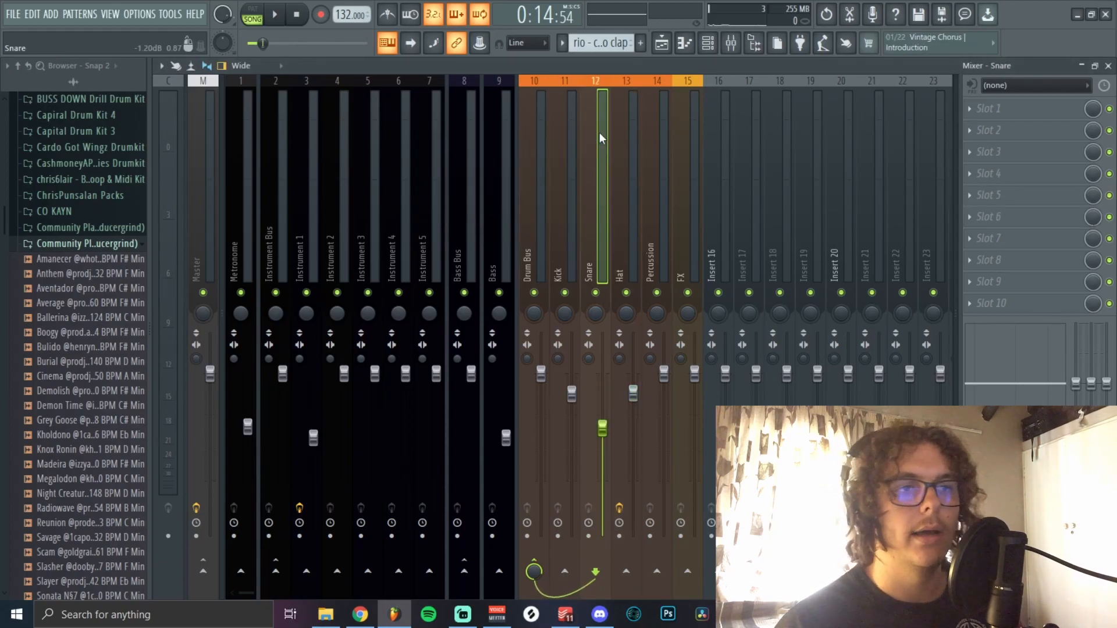
Reselect the Hat mixer track and inspect its Fruity Reeverb 2 settings
left_click(628, 202)
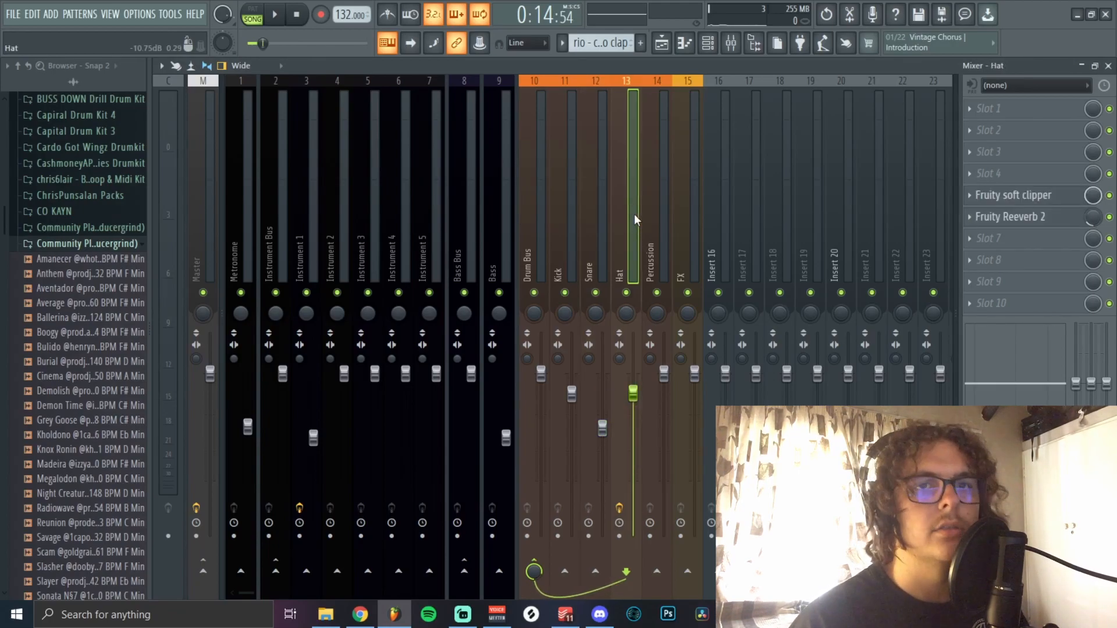
left_click(1053, 219)
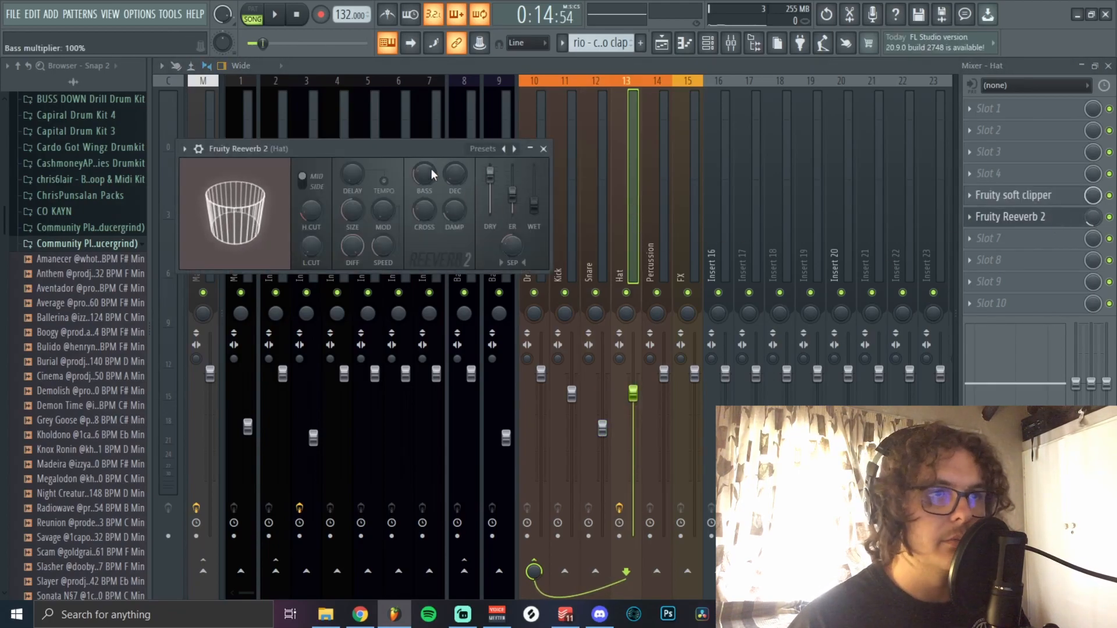
left_click_drag(428, 149, 582, 156)
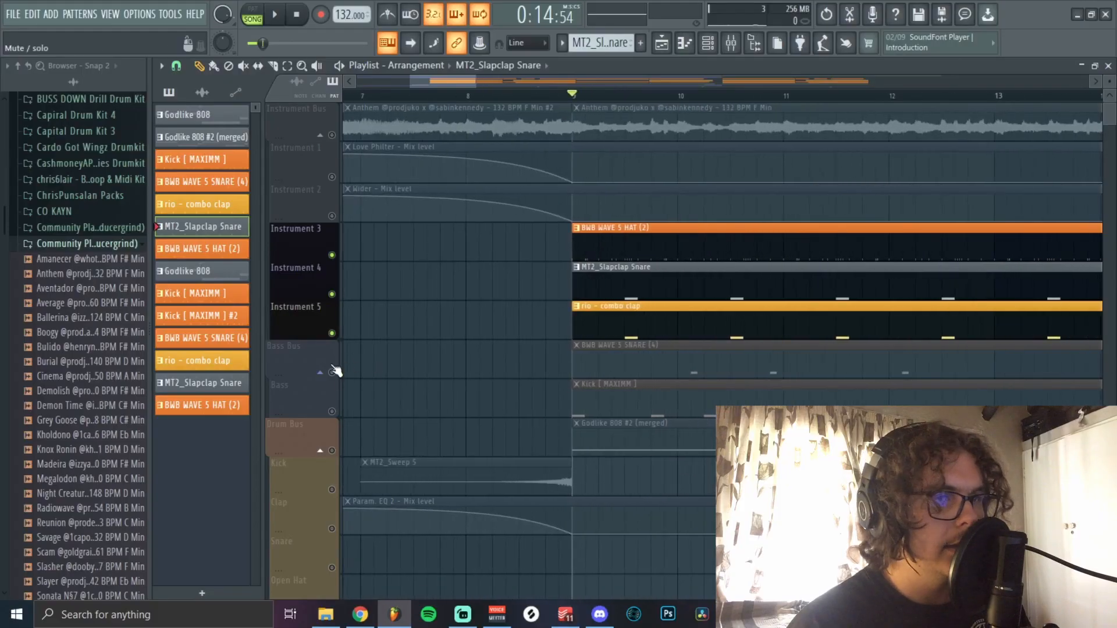
Open the BWB WAVE 5 SNARE (4) pattern in the piano roll and examine its note placement and velocities
double_click(691, 358)
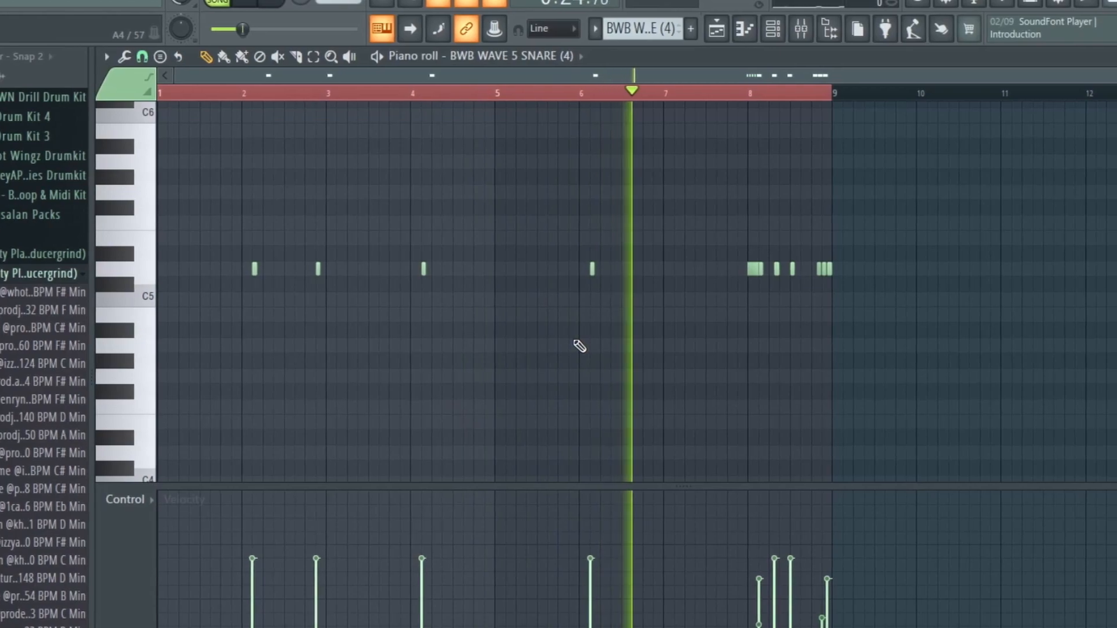
scroll(849, 297, "up", 3)
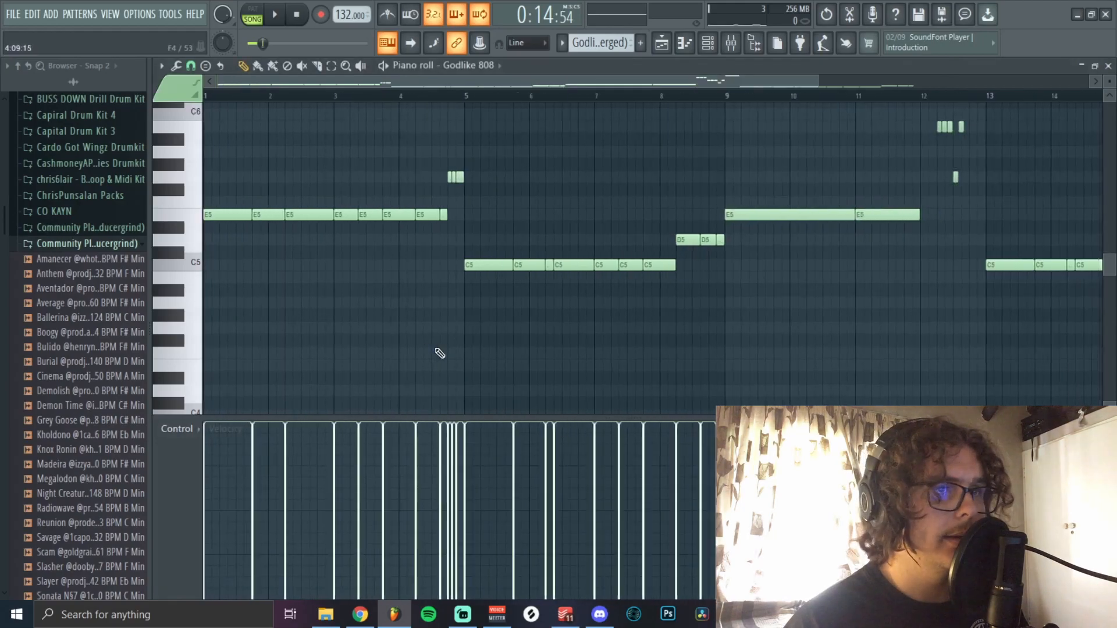
Examine the Godlike 808 notes in the piano roll, including the higher fills before bars 5 and 13
scroll(440, 354, "up", 5)
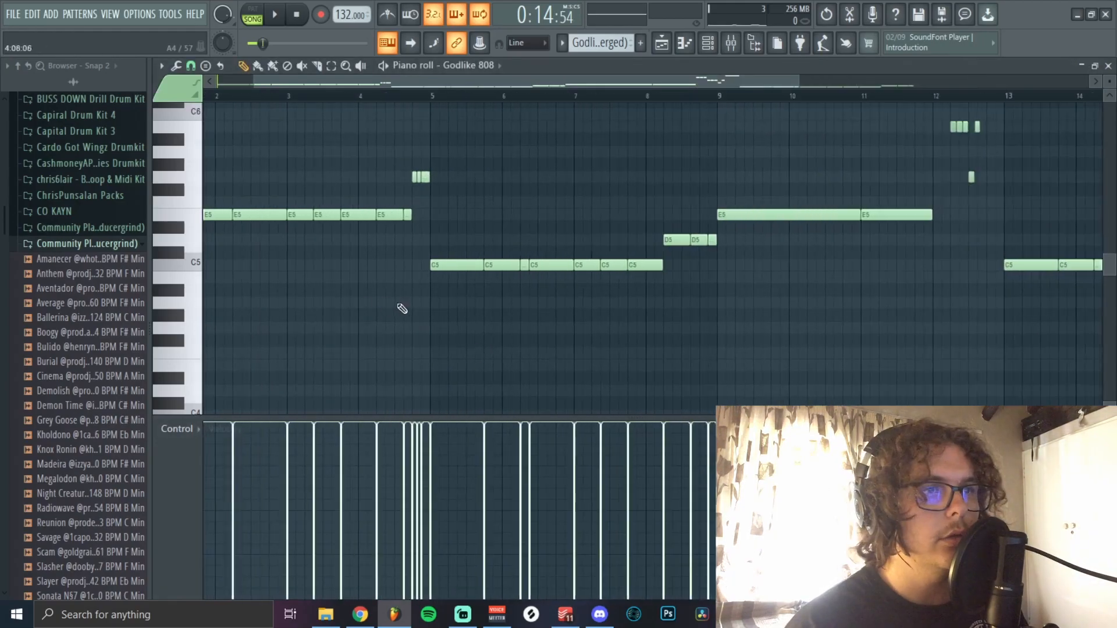
scroll(479, 314, "up", 3)
scroll(473, 309, "up", 4)
scroll(451, 313, "down", 10)
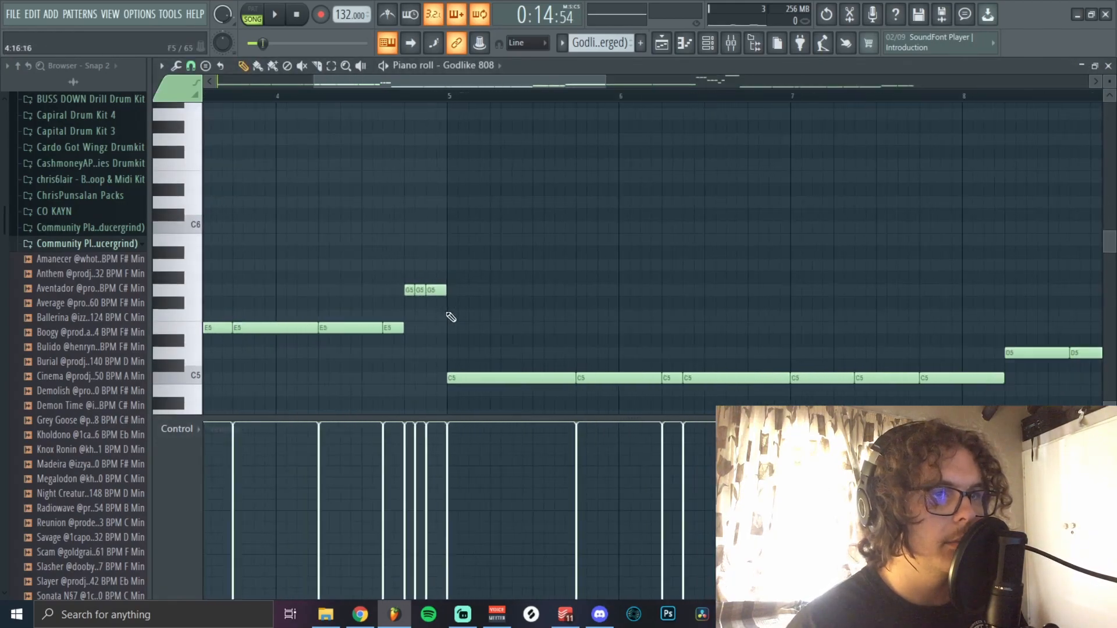
scroll(689, 256, "up", 4)
scroll(692, 259, "up", 2)
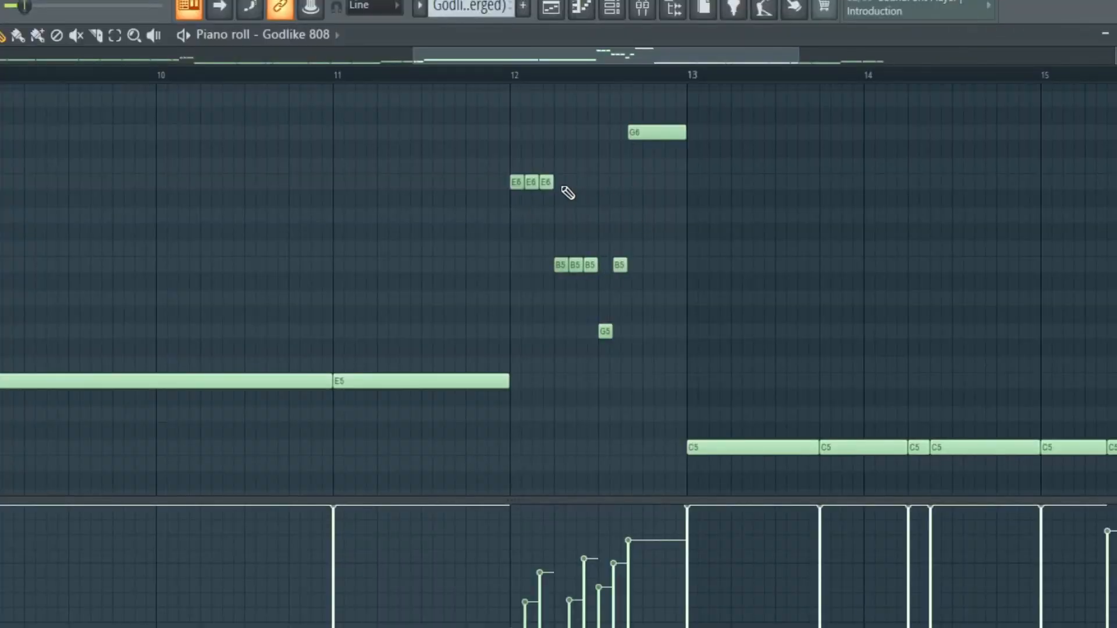
scroll(537, 318, "down", 4)
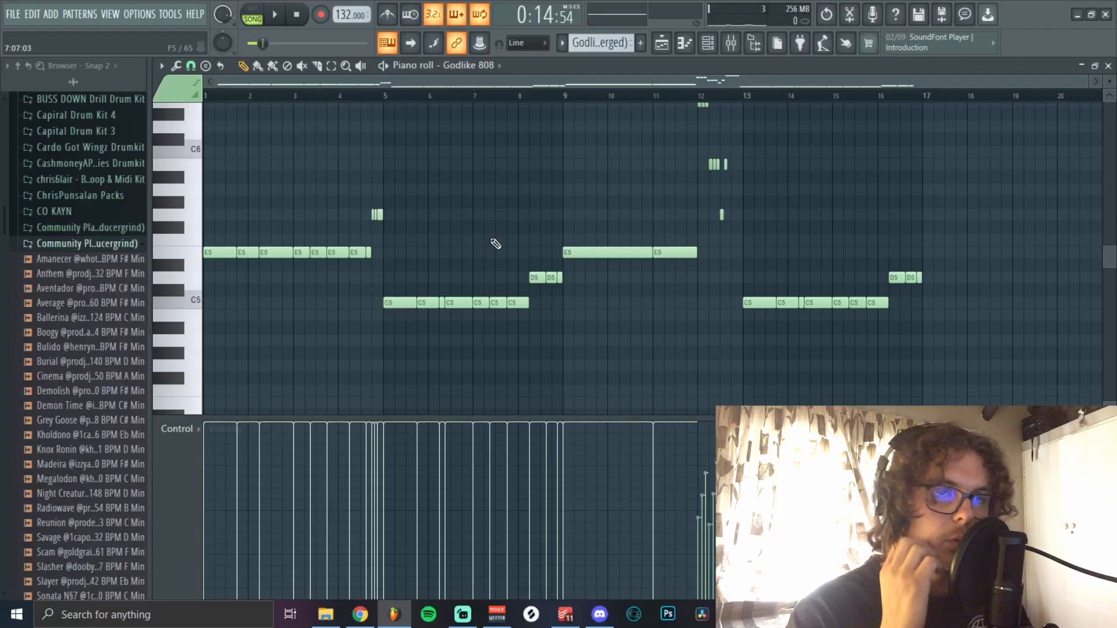
scroll(372, 157, "up", 2)
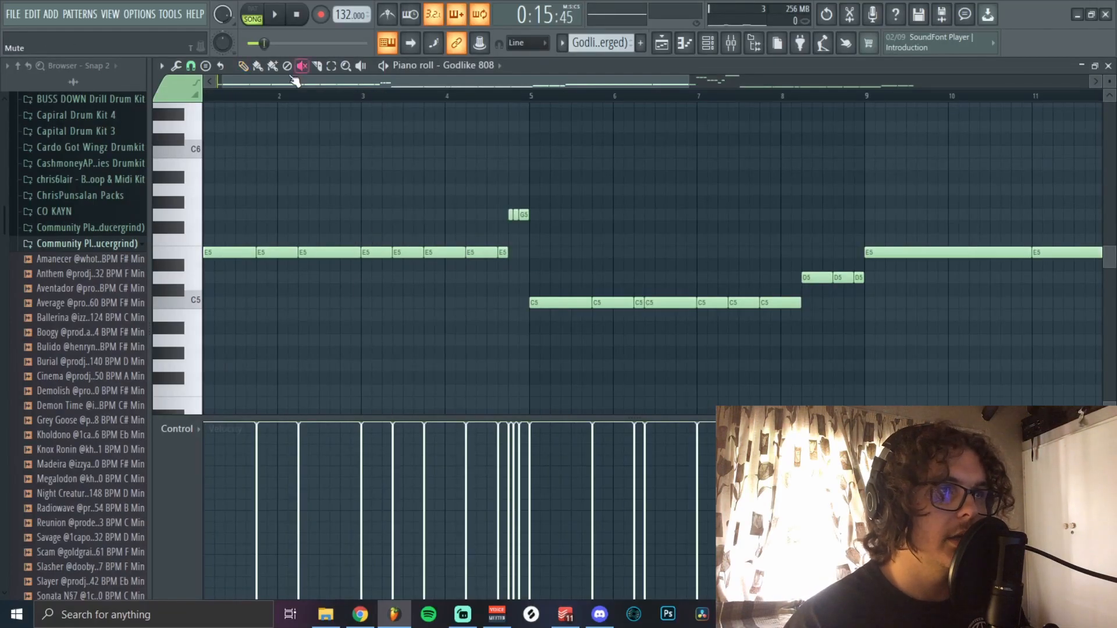
scroll(277, 178, "down", 3)
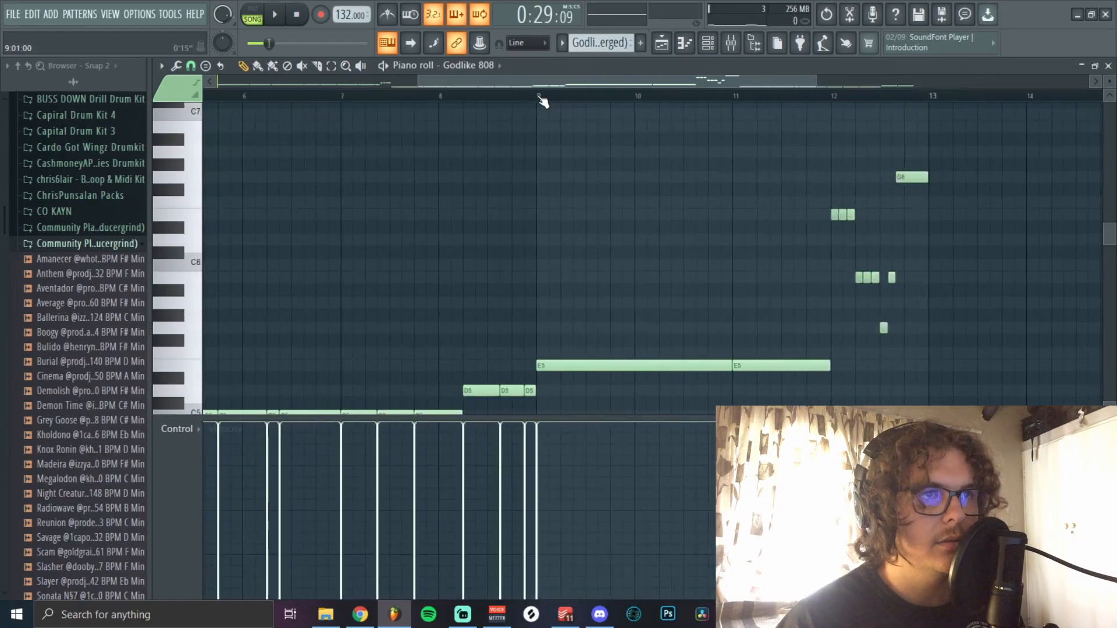
scroll(648, 213, "down", 3)
scroll(919, 350, "up", 2)
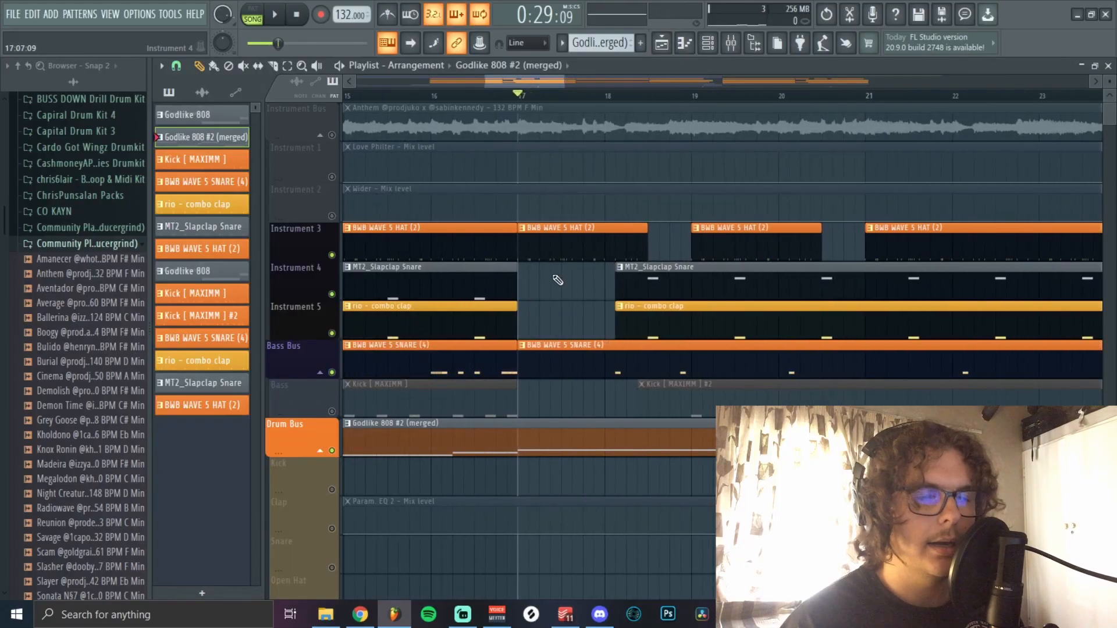
Examine the gaps cut into the hat, snare and clap clips between bars 17 and 21 of the playlist
scroll(557, 280, "up", 2)
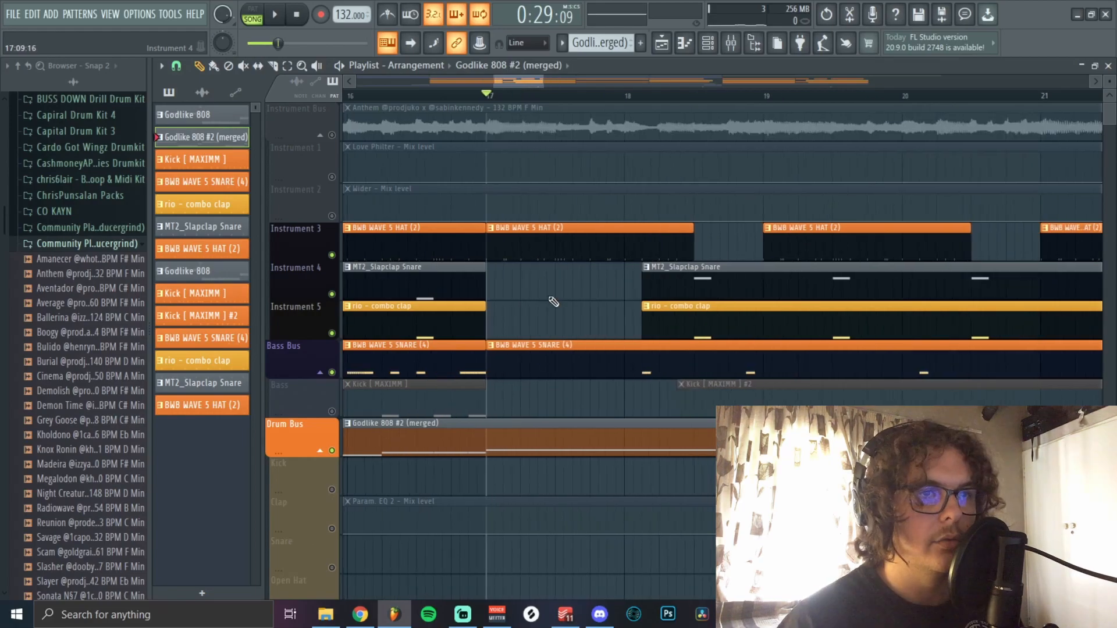
scroll(686, 231, "down", 1)
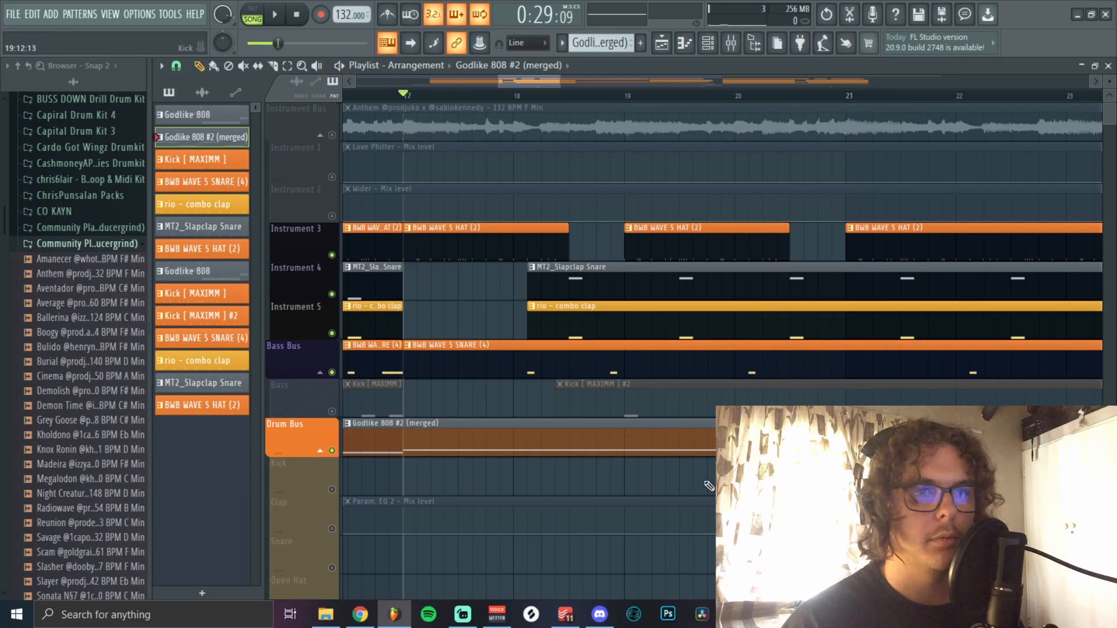
scroll(709, 486, "down", 4)
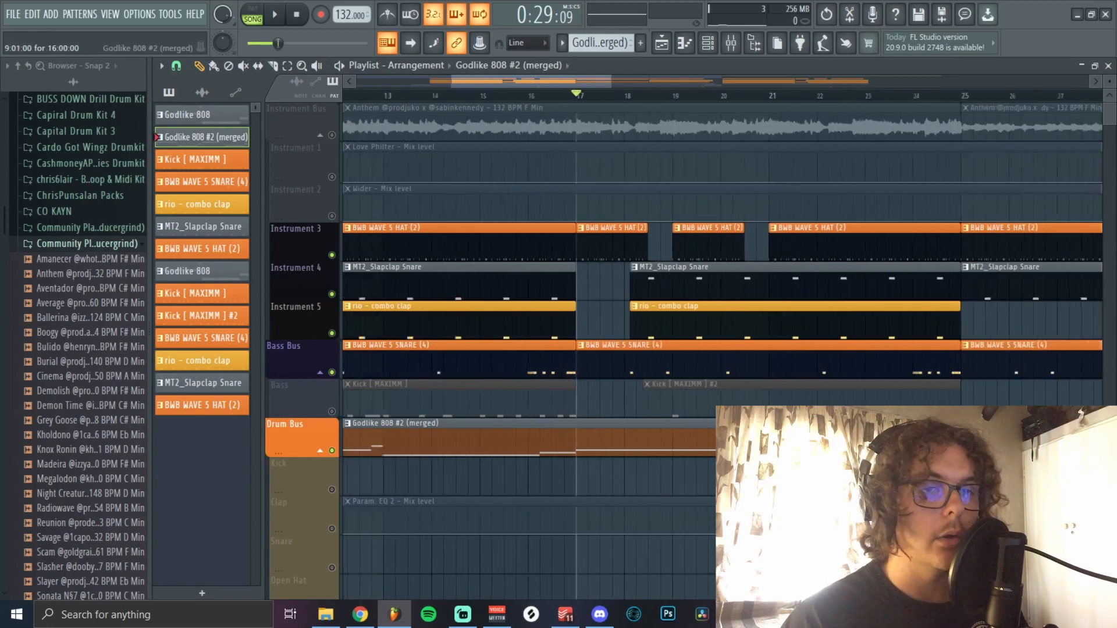
Move the playhead to bar 9, open the Kick [ MAXIMM ] pattern in the piano roll and examine its eight-bar rhythm
scroll(586, 481, "up", 6)
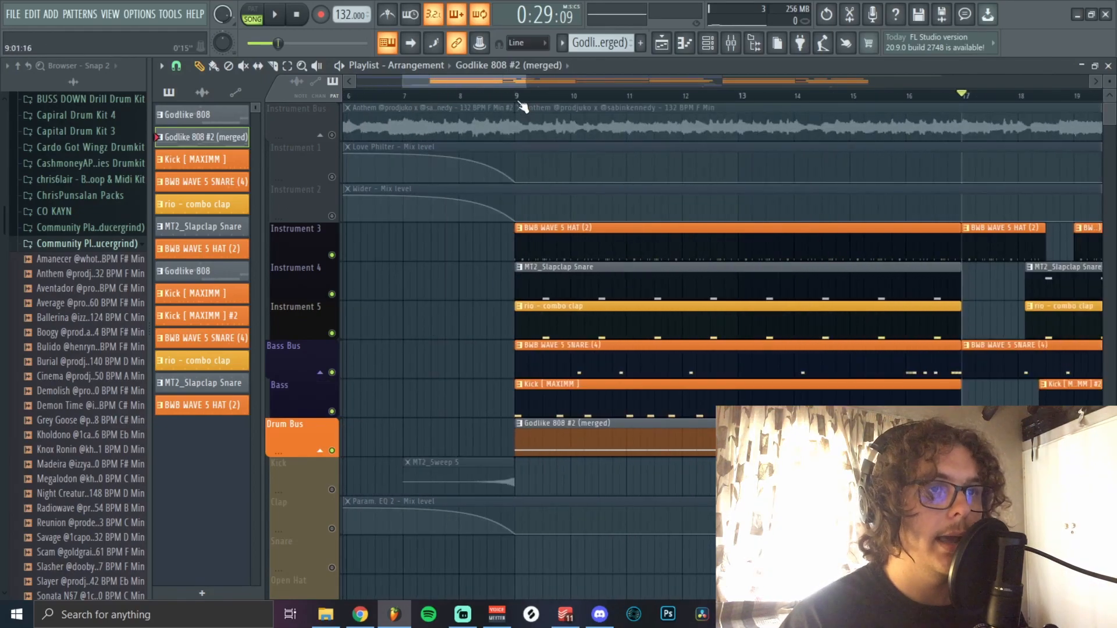
left_click(523, 105)
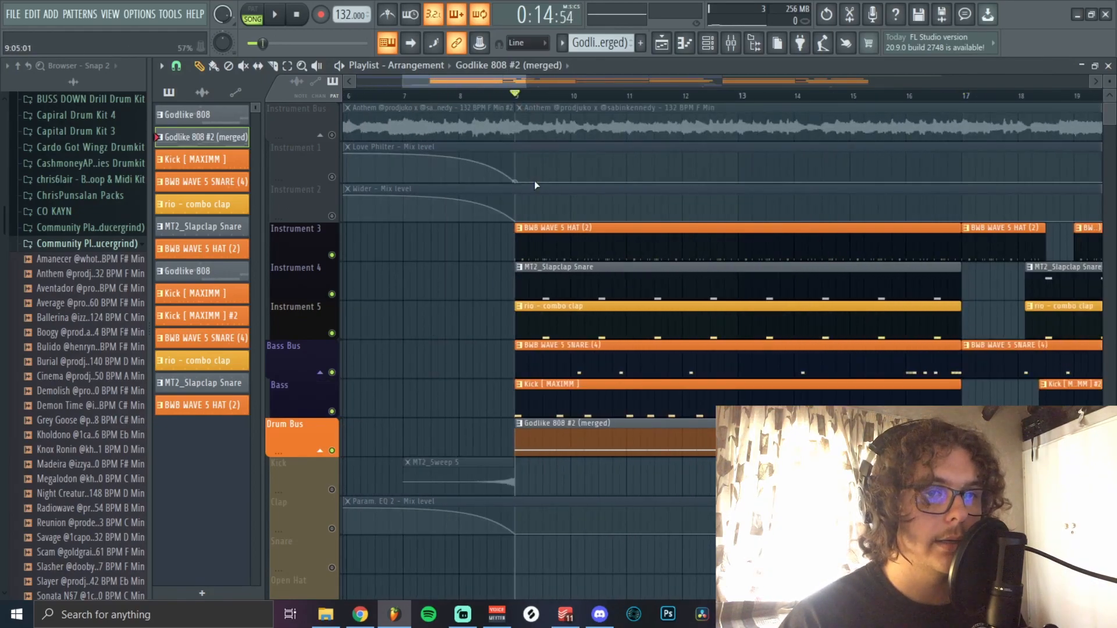
double_click(523, 152)
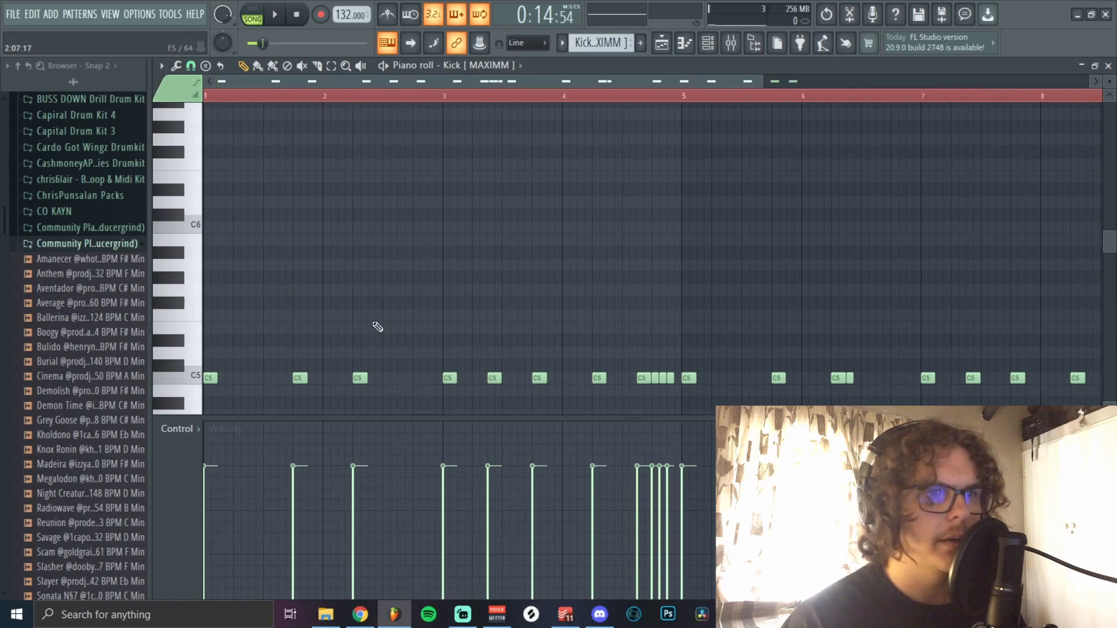
scroll(695, 348, "up", 1)
scroll(695, 348, "down", 4)
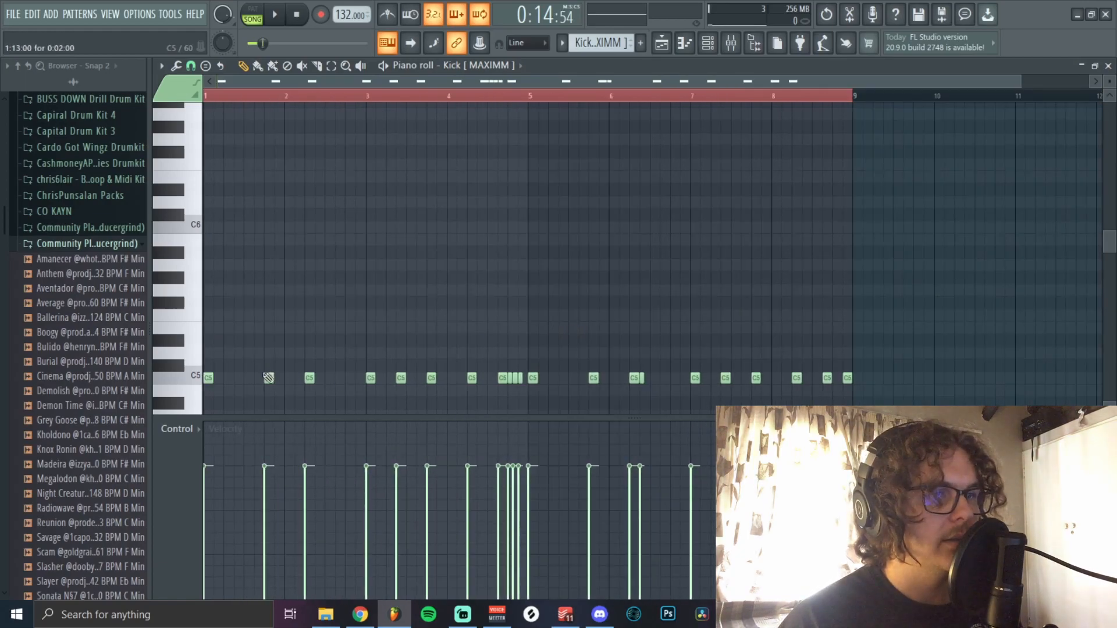
scroll(264, 374, "up", 3)
scroll(728, 357, "down", 2)
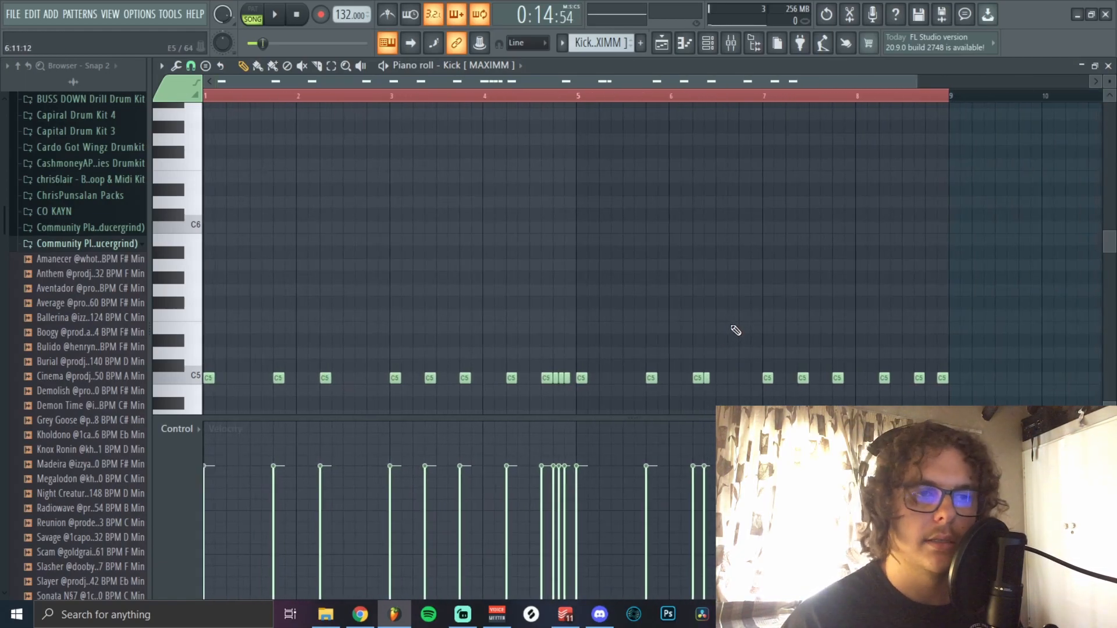
scroll(277, 277, "down", 1)
scroll(277, 277, "up", 3)
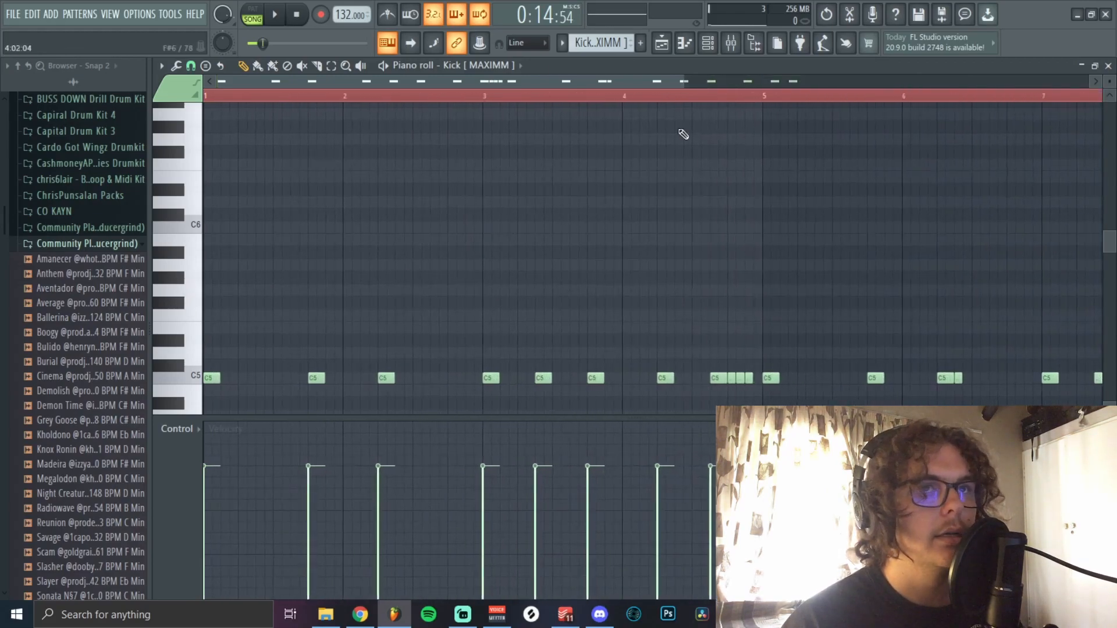
Solo the Kick track in the mixer, play it back to check its level, and toggle the Bass track
key("F9")
right_click(564, 292)
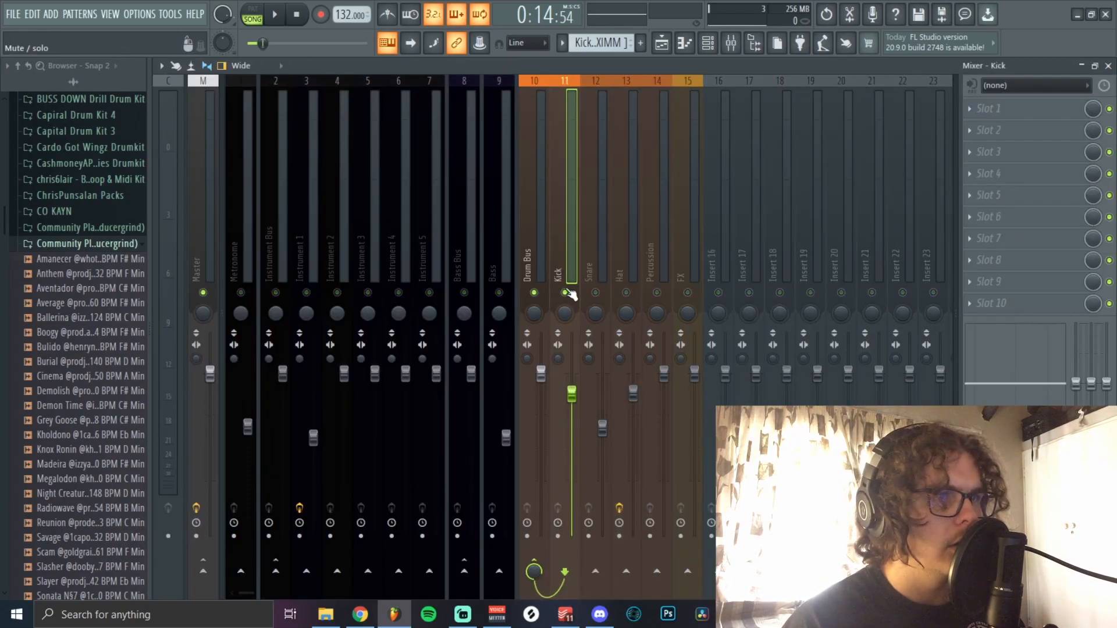
key("space")
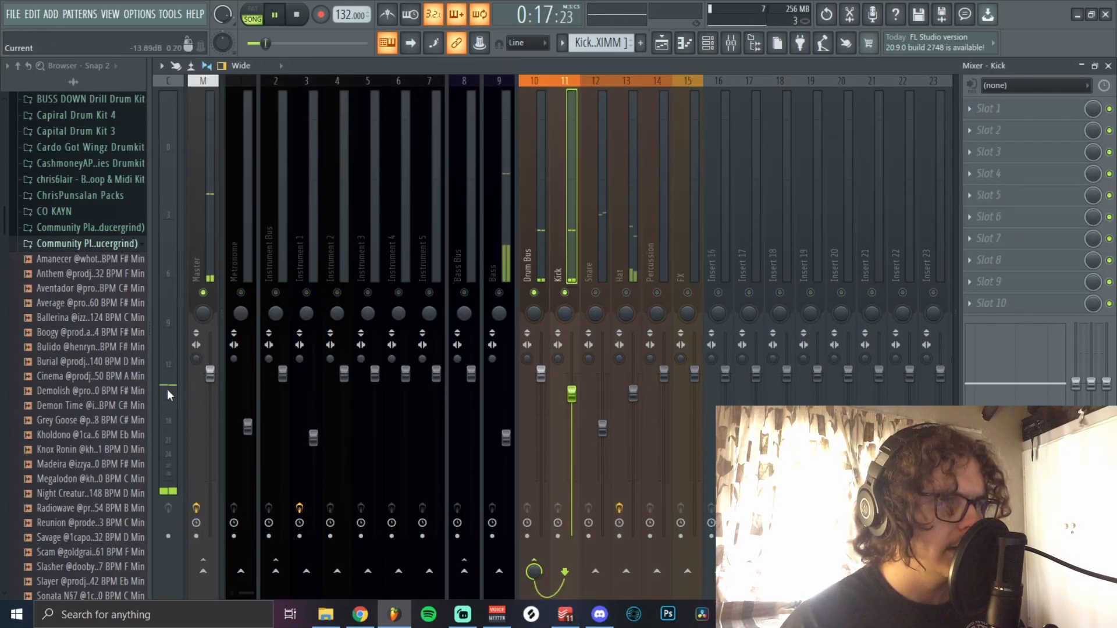
key("space")
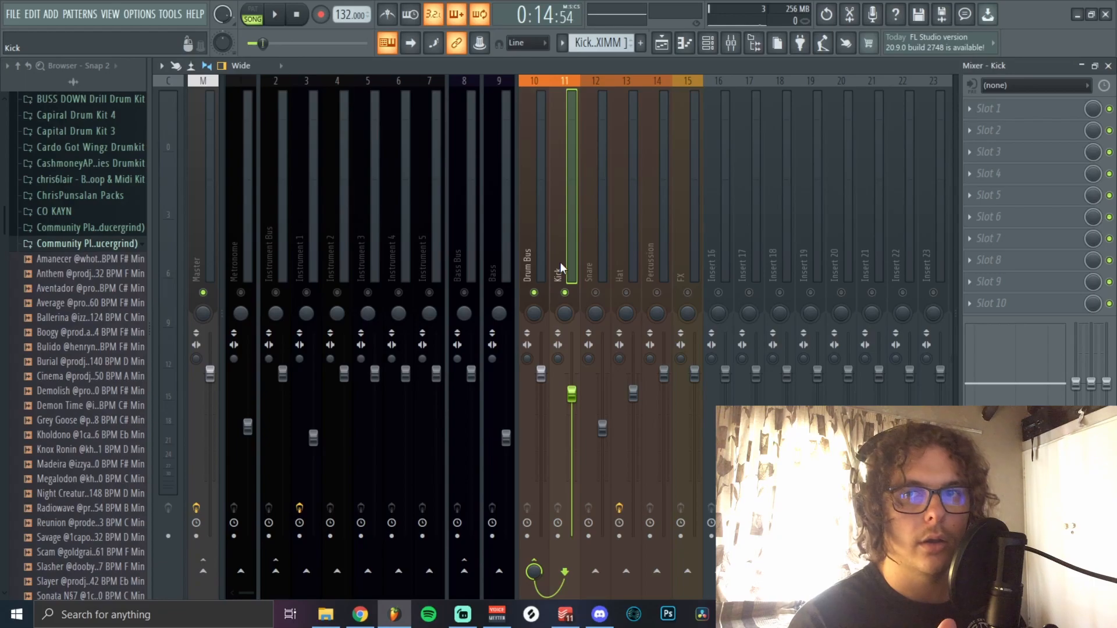
left_click(501, 300)
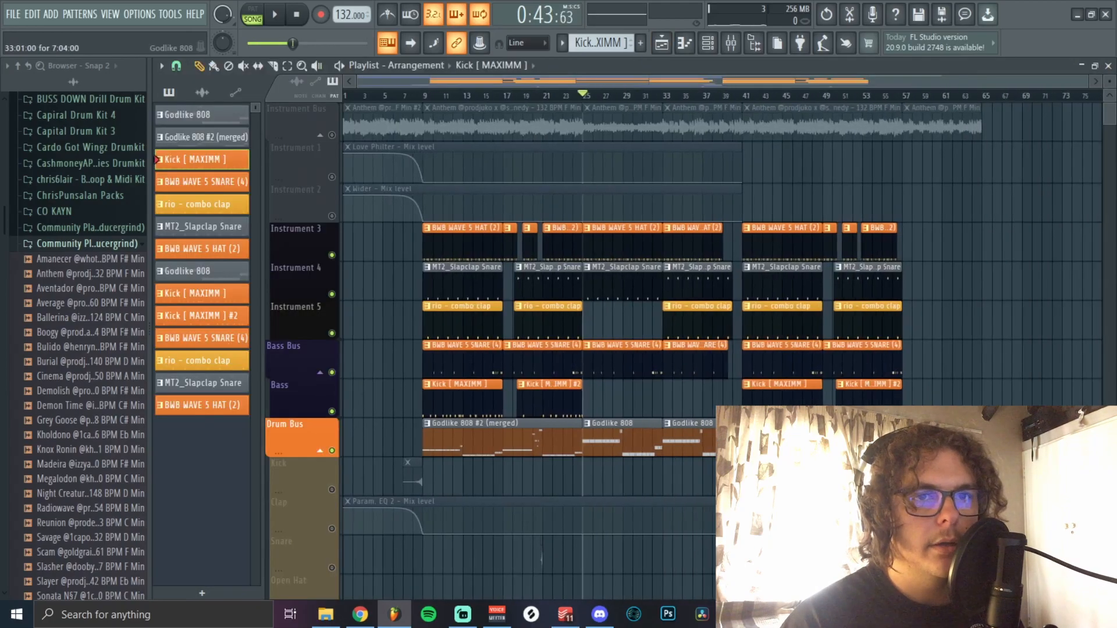
Enable the Kick playlist track and set the playhead to bar 7 to audition the MT2_Sweep 5 clip leading into bar 9
scroll(756, 443, "up", 2)
scroll(727, 442, "down", 2)
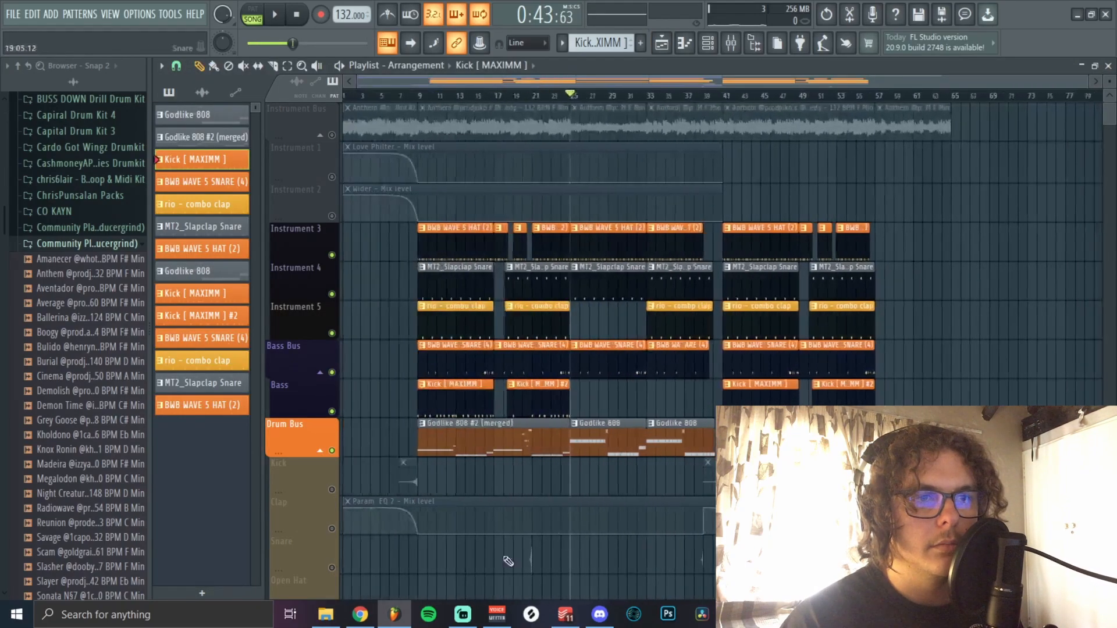
scroll(402, 474, "up", 8)
left_click(332, 490)
left_click(454, 97)
scroll(519, 469, "down", 1)
scroll(516, 349, "up", 1)
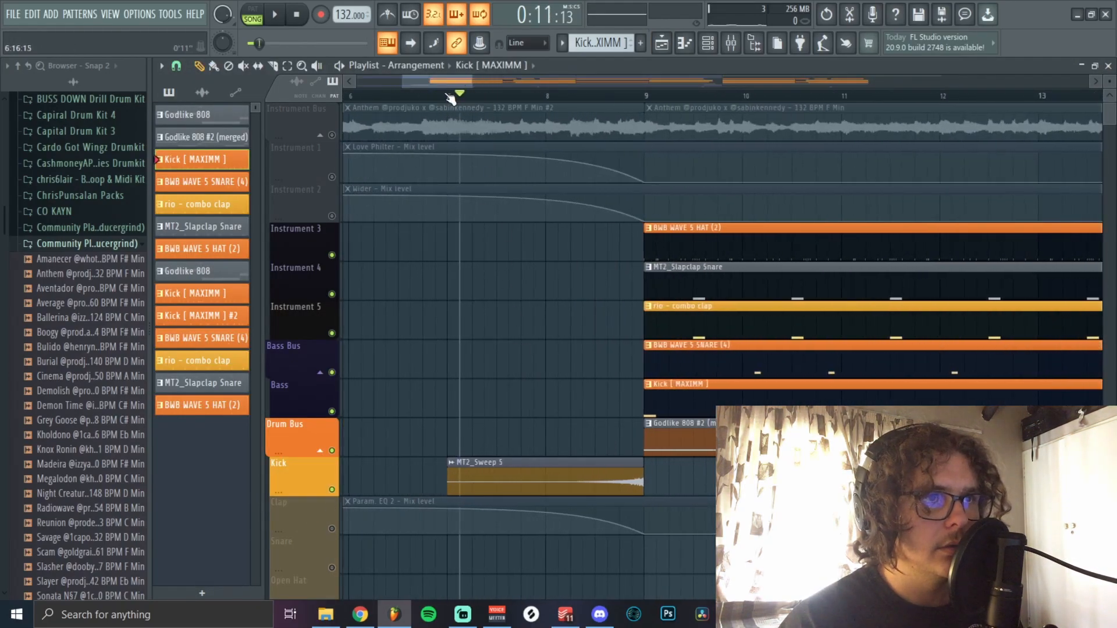
scroll(620, 409, "up", 3)
scroll(425, 436, "up", 1)
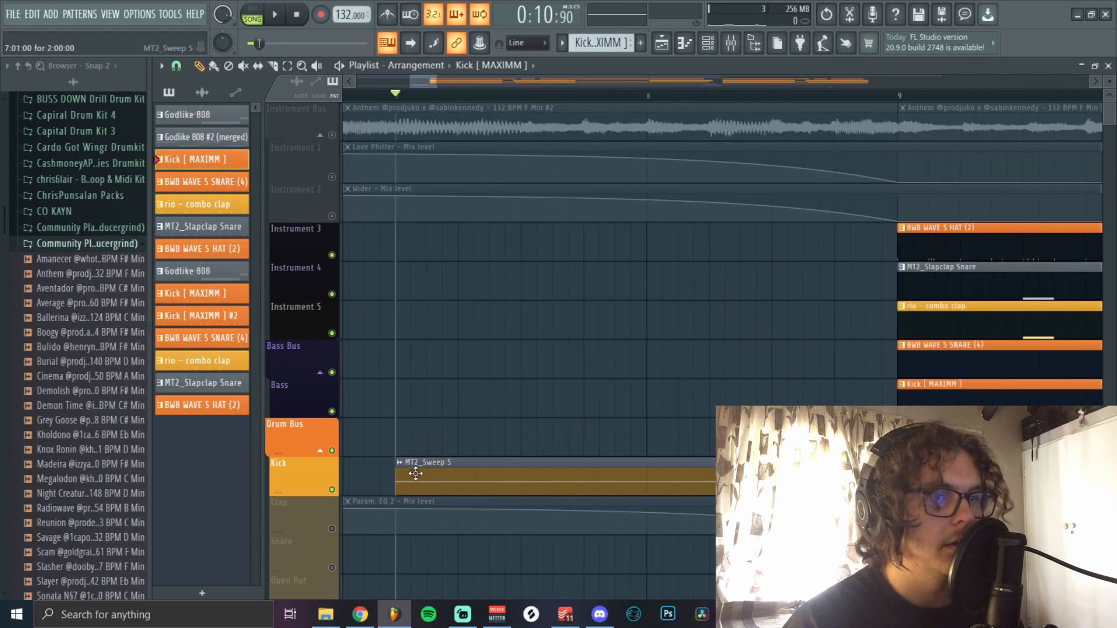
scroll(582, 466, "down", 4)
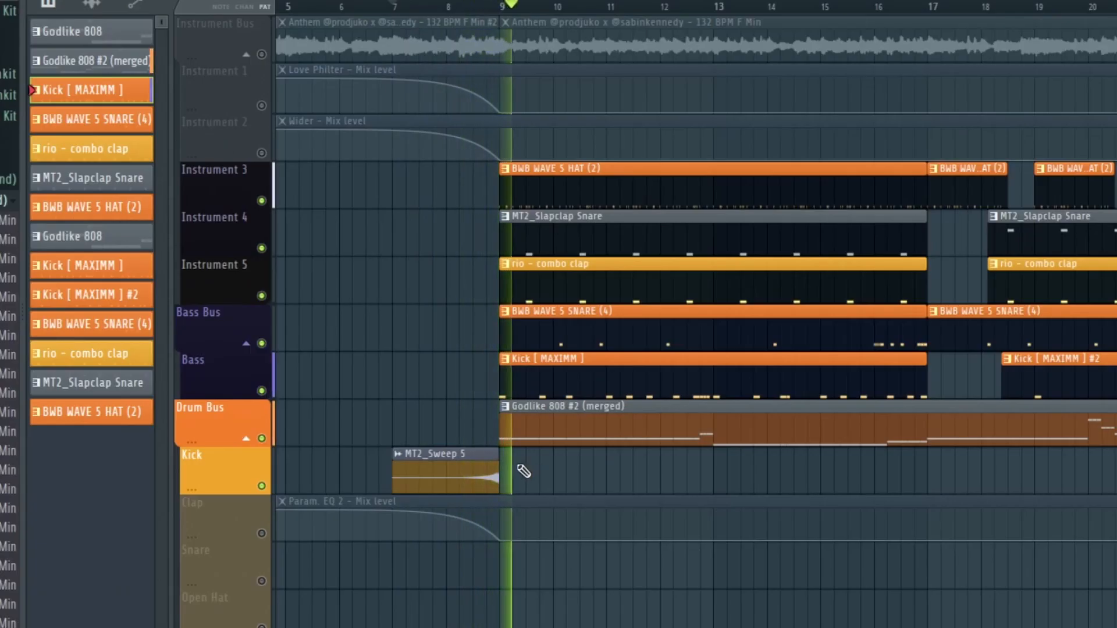
Enable the Clap playlist track, and inspect the sample settings of the Bob Ross 808 clip placed just before bar 21
scroll(734, 489, "down", 3)
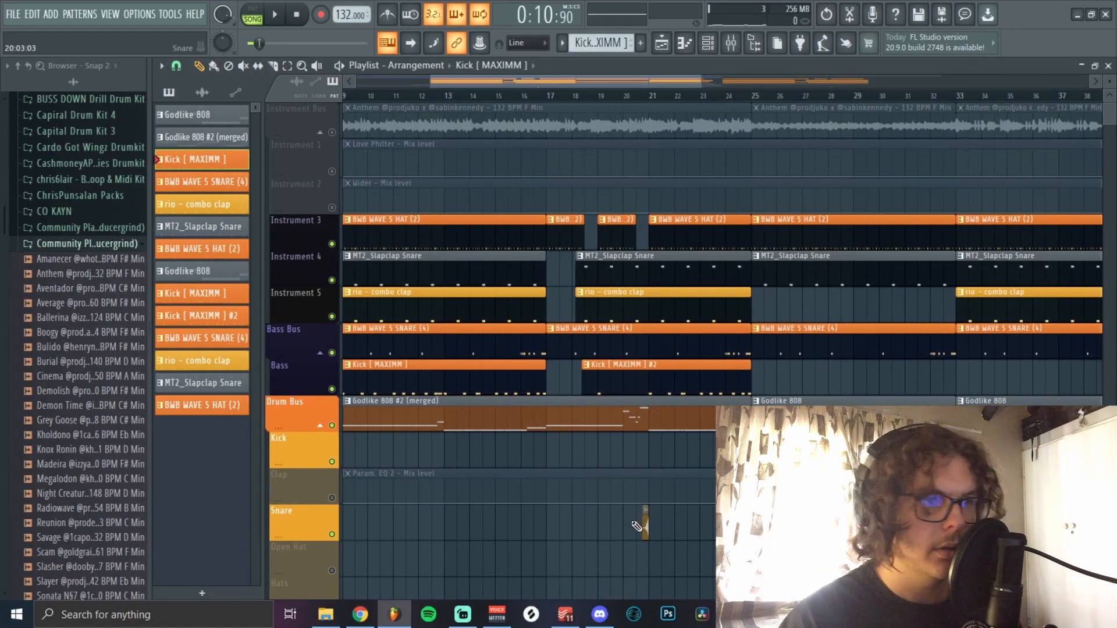
left_click(331, 498)
scroll(551, 528, "up", 6)
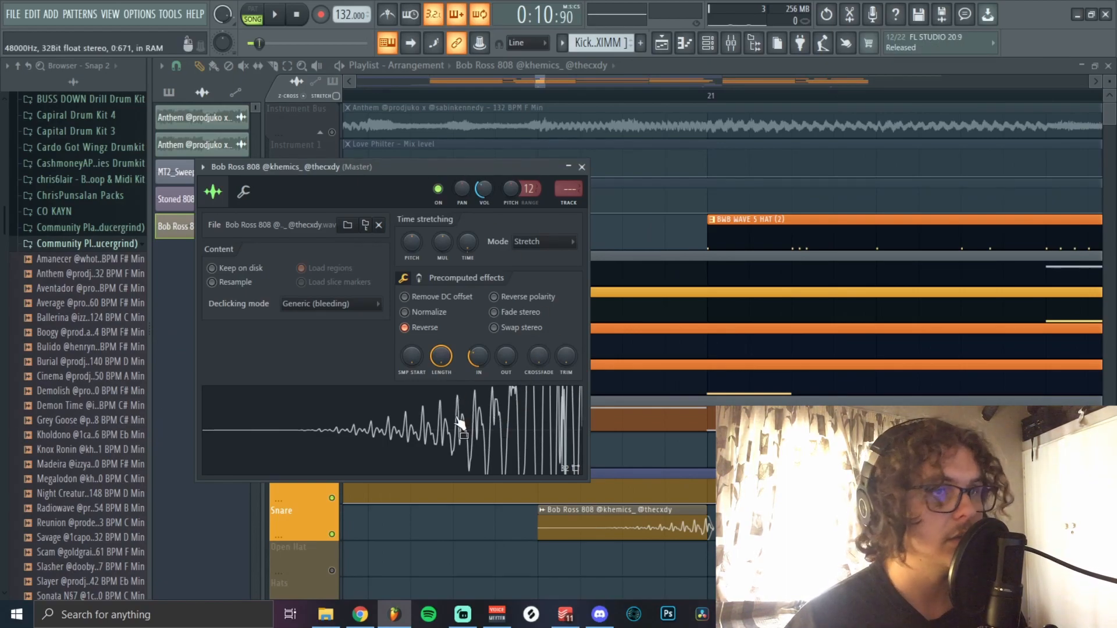
left_click(582, 167)
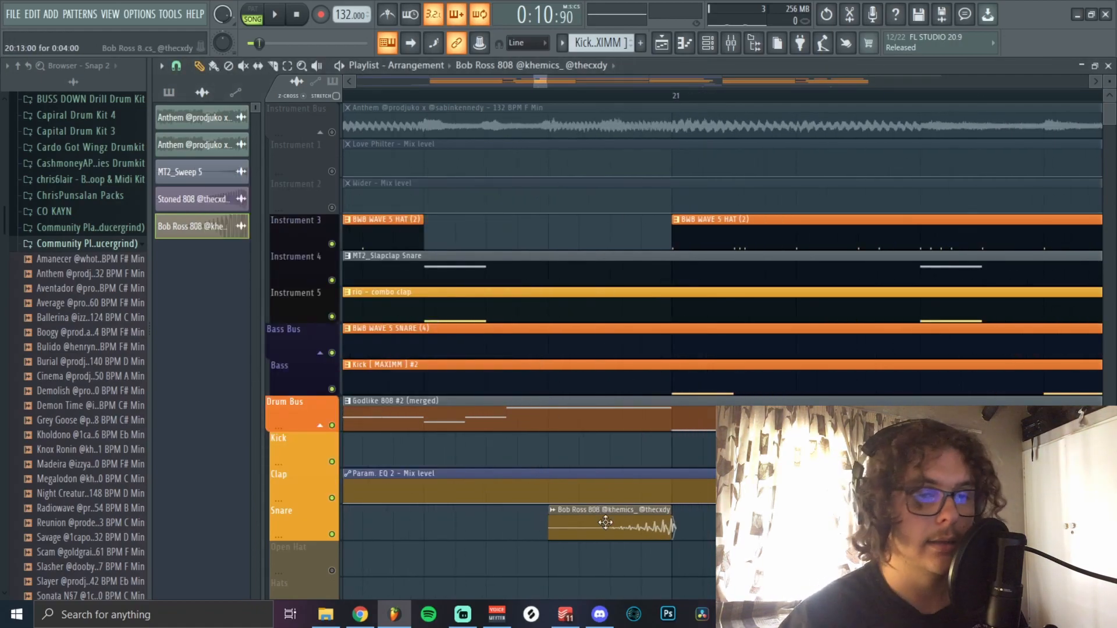
Reopen the Bob Ross 808 sample settings, toggle Reverse, adjust the fade-in amount and close the window
double_click(606, 523)
left_click(425, 328)
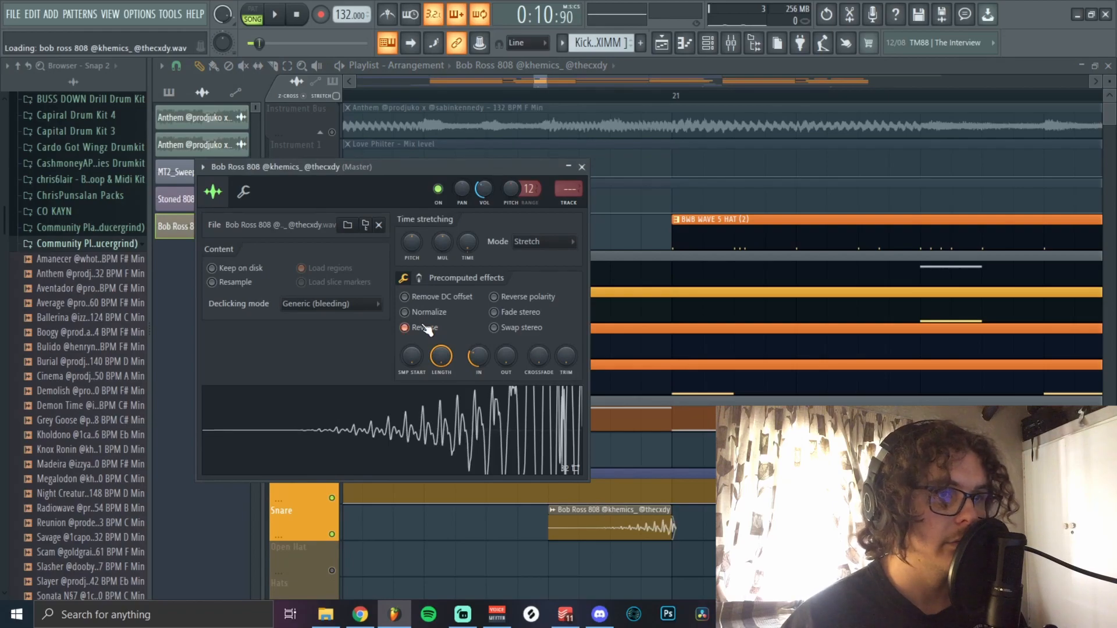
left_click_drag(479, 362, 478, 357)
left_click(581, 167)
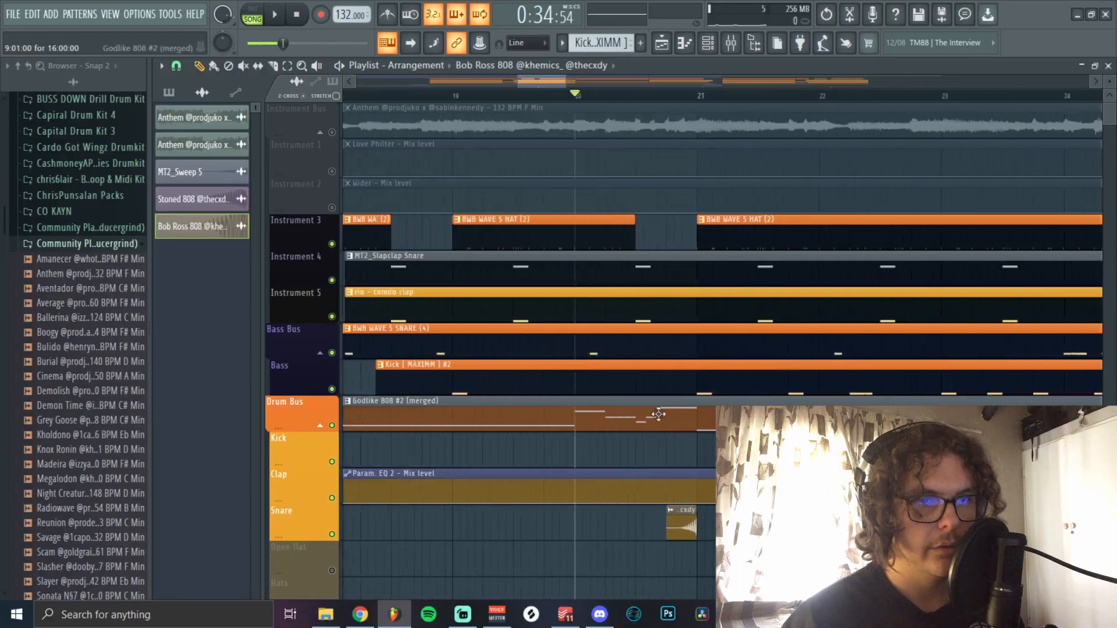
Examine the 808 fill around bar 20 and the drum and 808 clips trimmed short before bar 41
scroll(684, 454, "up", 1)
scroll(685, 454, "down", 2)
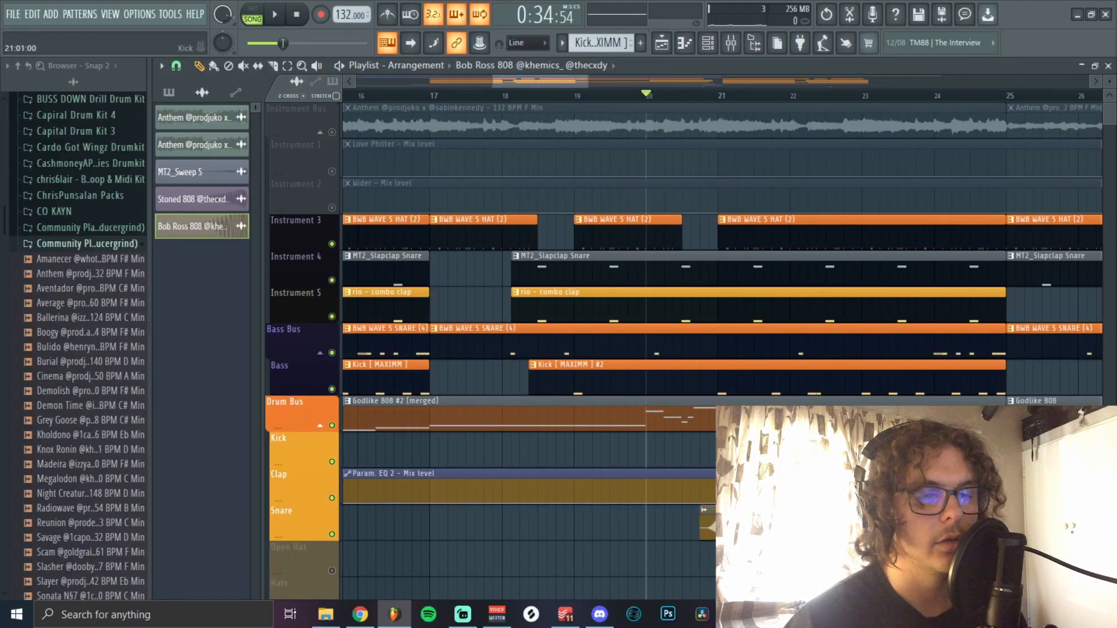
scroll(713, 455, "up", 2)
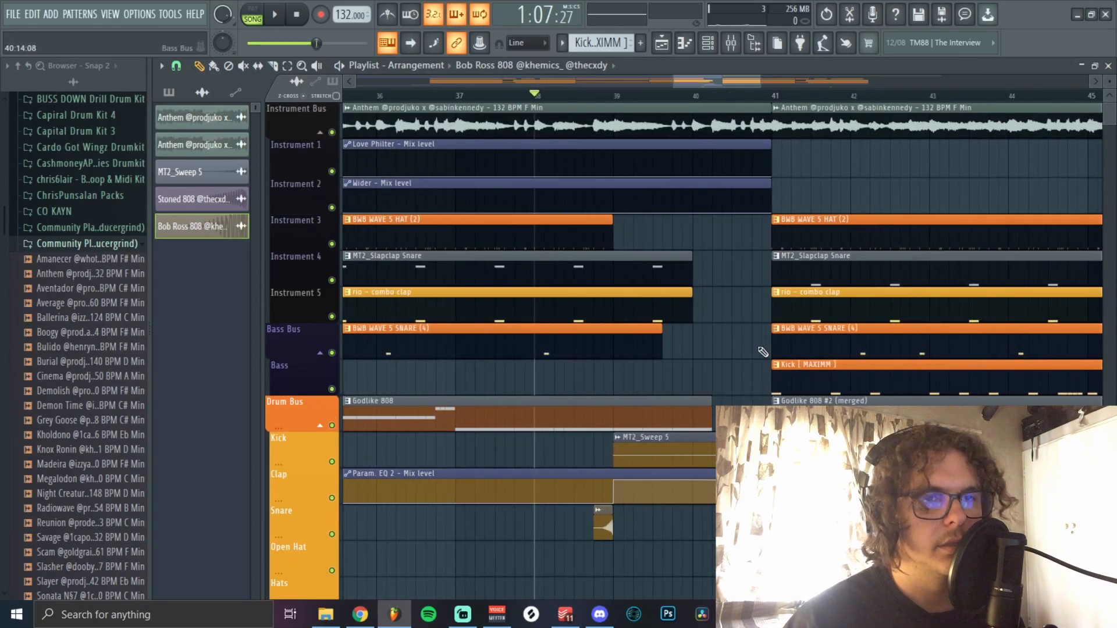
scroll(682, 358, "up", 3)
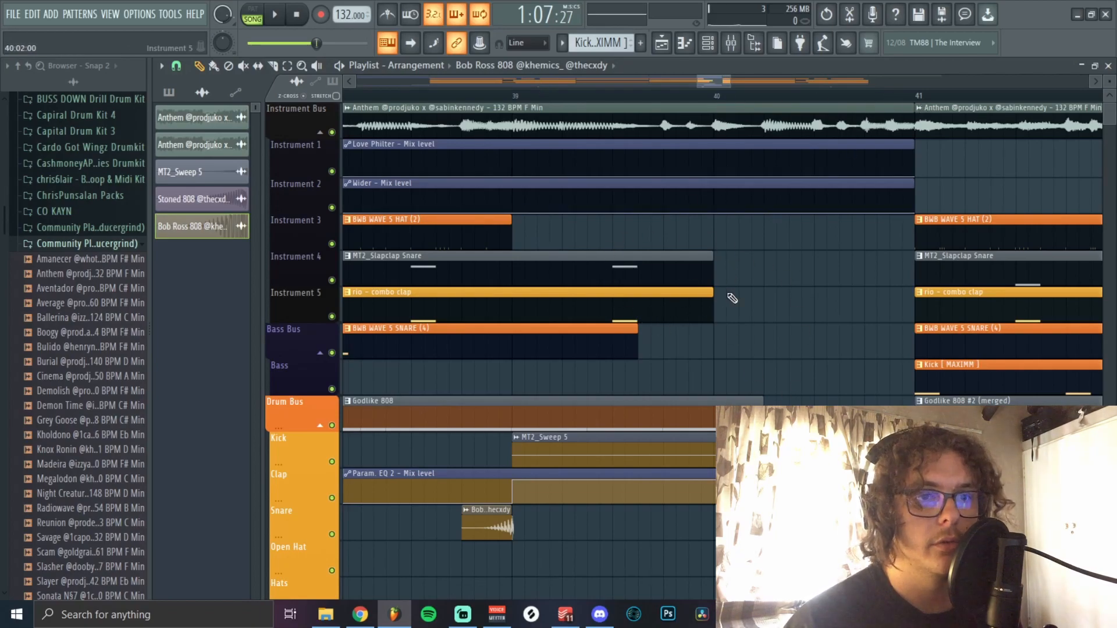
scroll(753, 422, "down", 8)
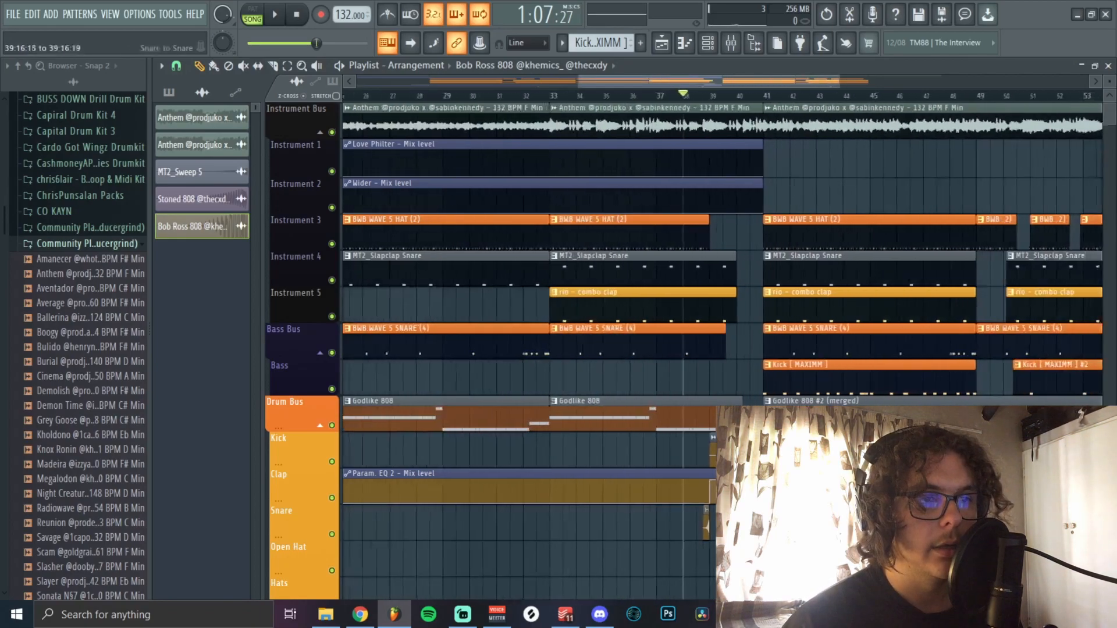
Return the playhead to the start of the song and review the whole arrangement through the ending after bar 57
left_click_drag(381, 93, 294, 91)
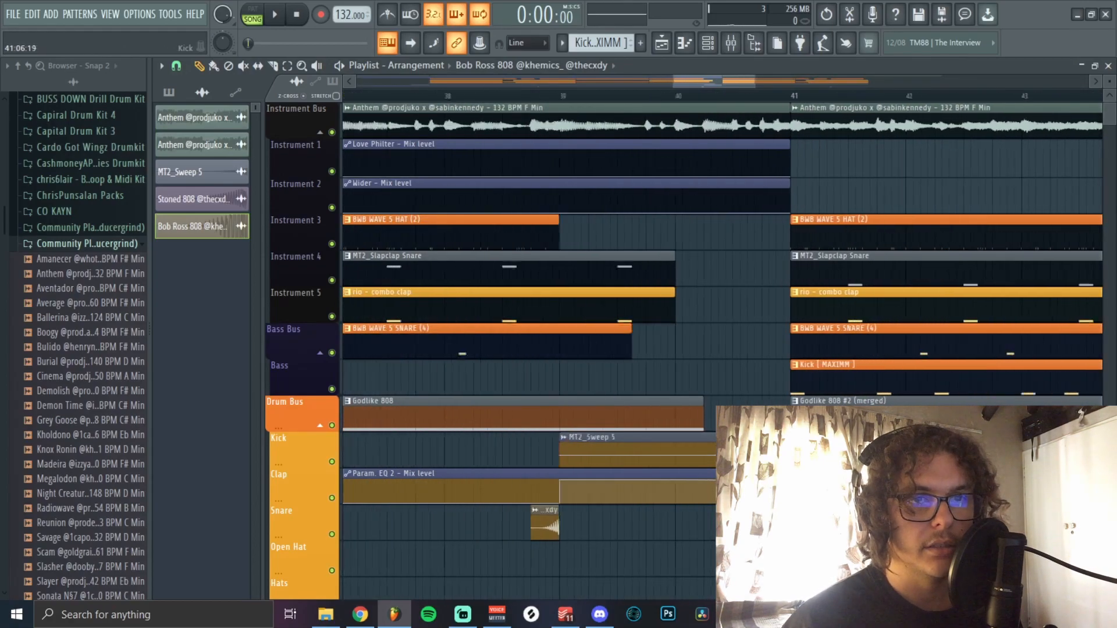
scroll(861, 527, "up", 4)
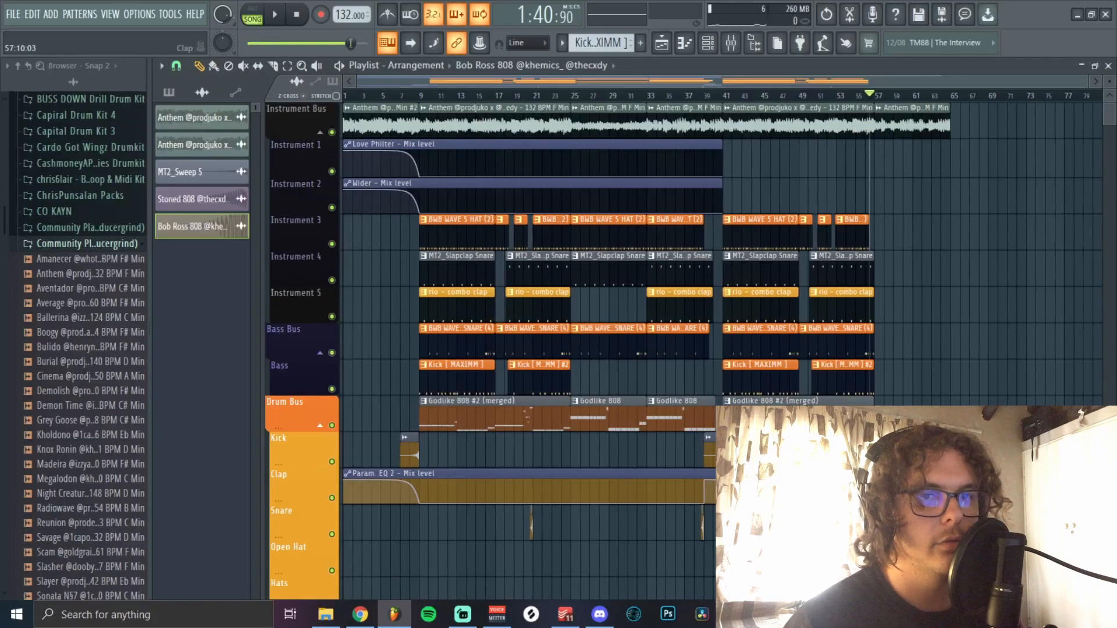
scroll(881, 494, "up", 3)
scroll(881, 494, "down", 3)
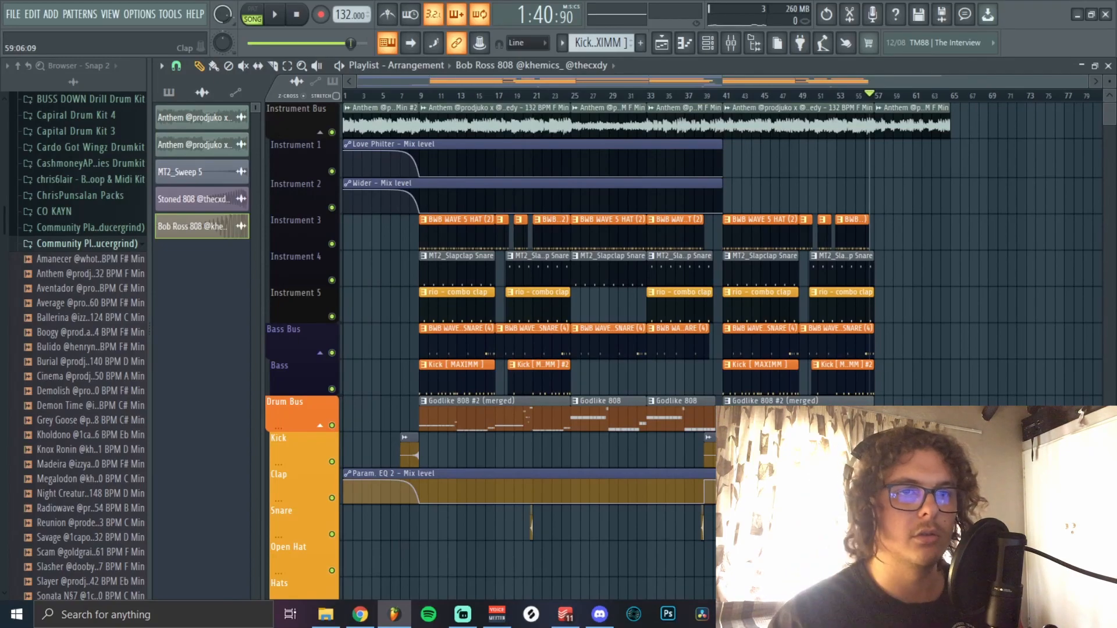
scroll(675, 469, "up", 3)
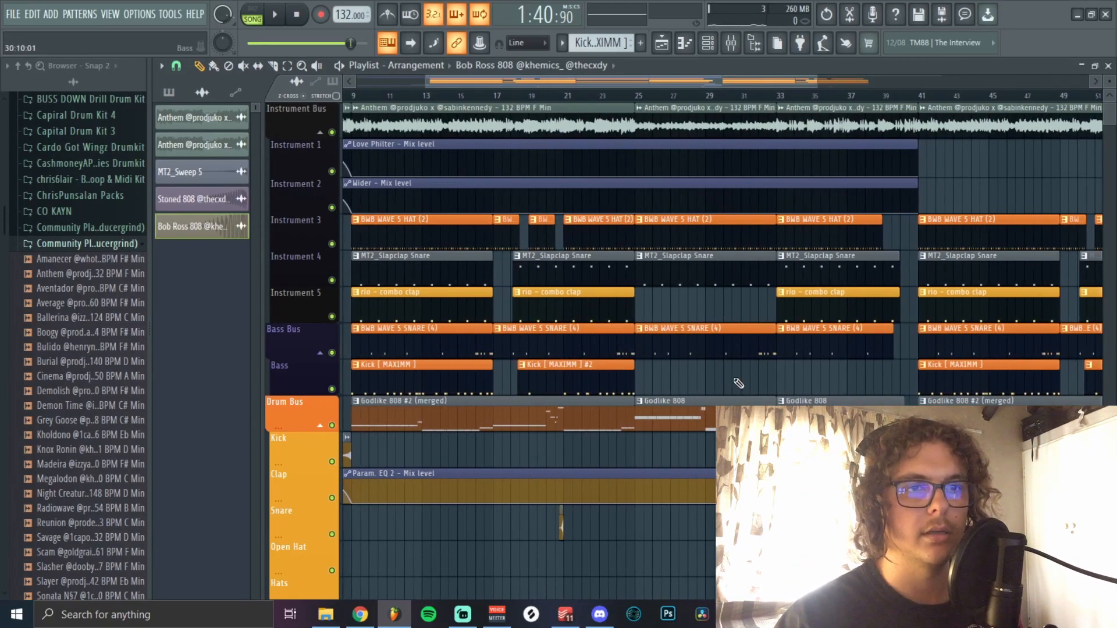
scroll(612, 449, "down", 3)
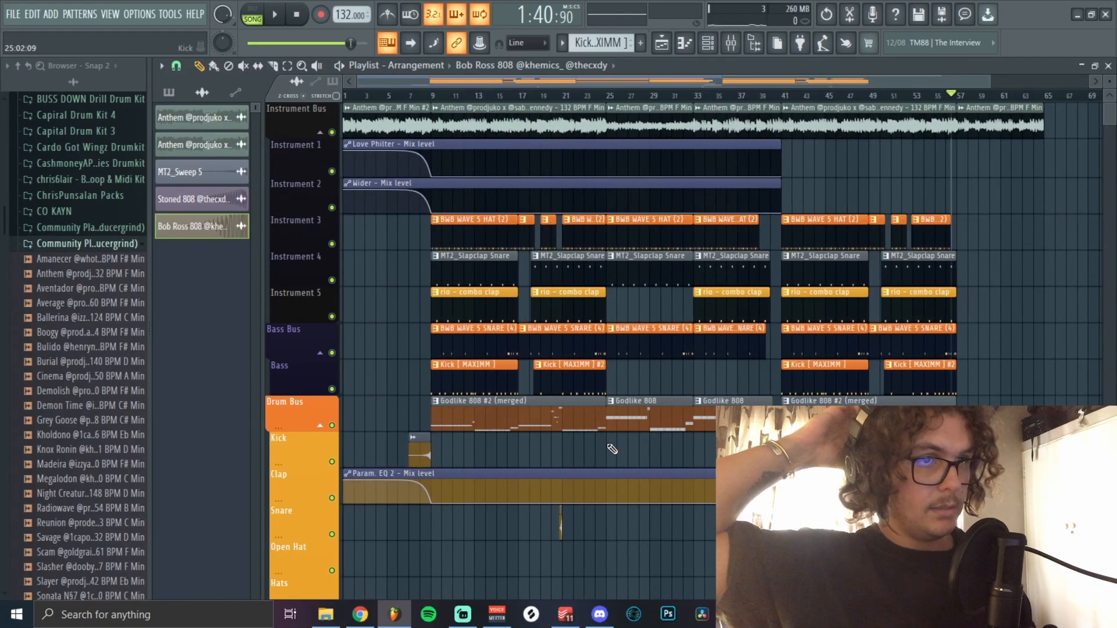